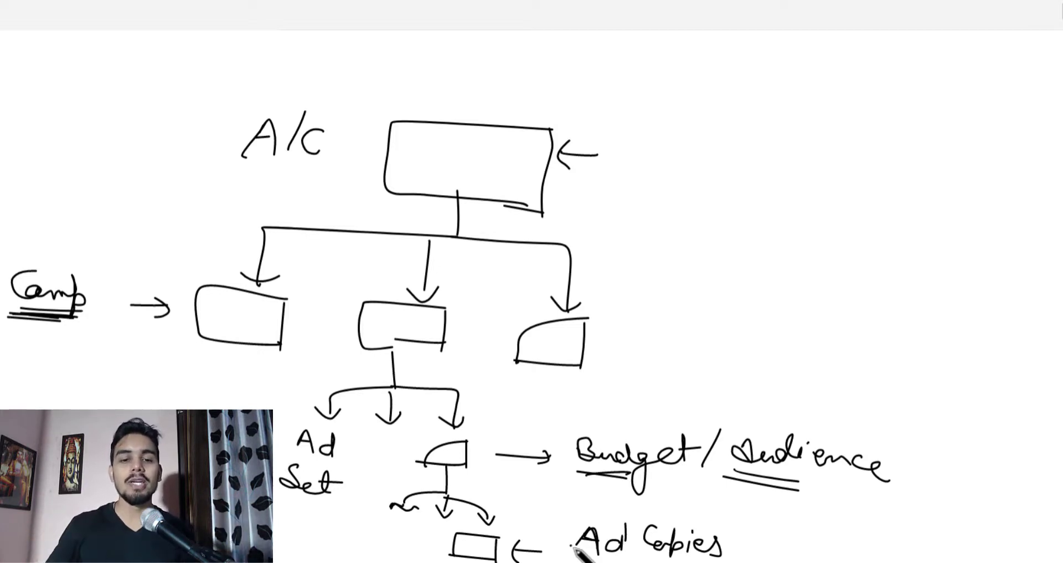
{"action": "mouse_move", "coordinate": [415, 541]}
{"action": "left_mouse_down"}
{"action": "mouse_move", "coordinate": [442, 540]}
{"action": "mouse_move", "coordinate": [431, 550]}
{"action": "left_mouse_up"}
{"action": "mouse_move", "coordinate": [550, 562]}
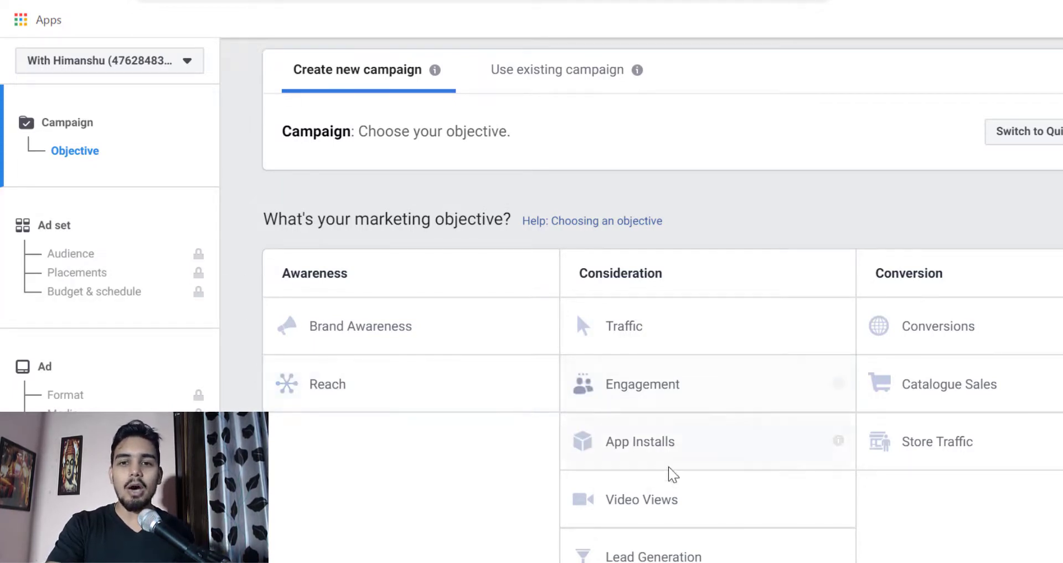
- Choose Conversions as the new campaign's marketing objective
{"action": "scroll", "coordinate": [734, 386], "scroll_direction": "down", "scroll_amount": 1}
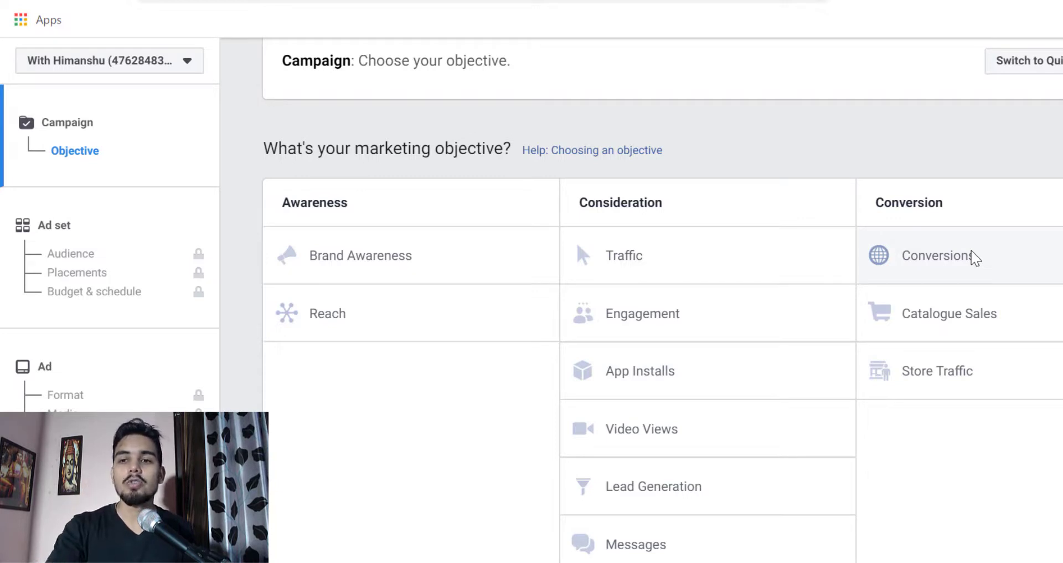
{"action": "left_click", "coordinate": [939, 263]}
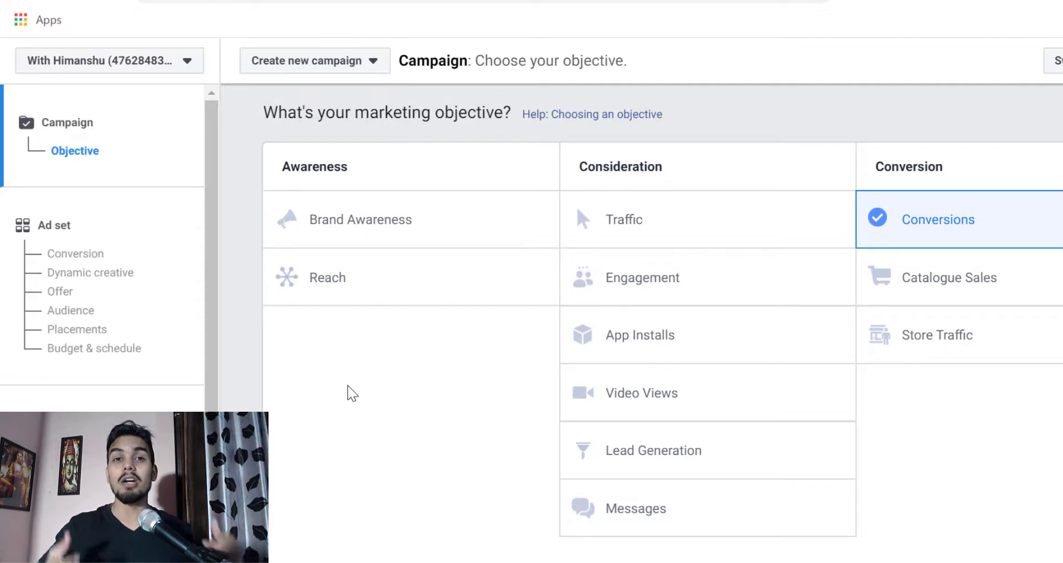
{"action": "scroll", "coordinate": [681, 230], "scroll_direction": "down", "scroll_amount": 3}
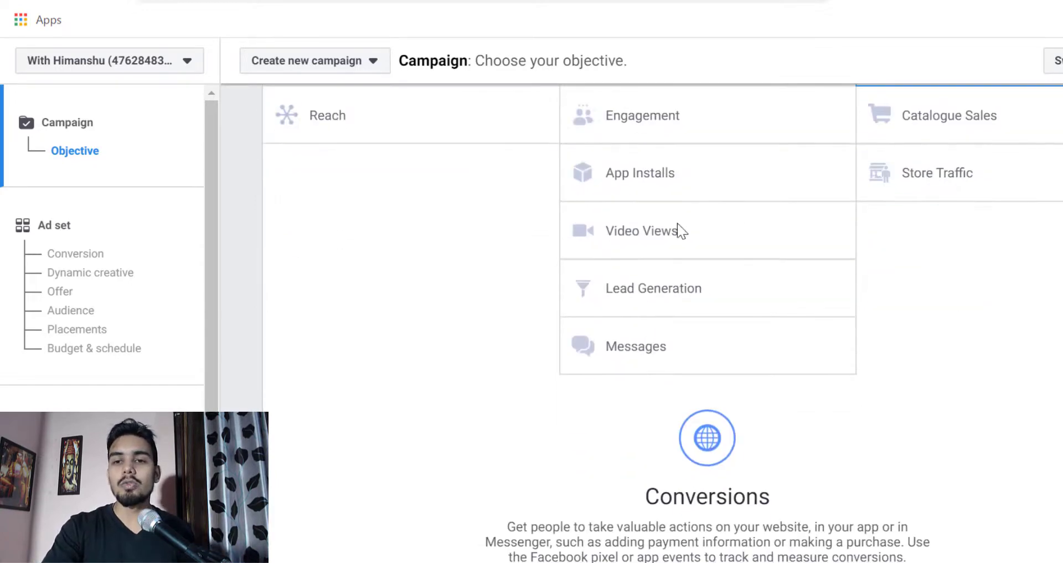
{"action": "scroll", "coordinate": [885, 301], "scroll_direction": "up", "scroll_amount": 5}
- Name the campaign "Demo campaign" and continue to the ad set settings
{"action": "scroll", "coordinate": [859, 285], "scroll_direction": "down", "scroll_amount": 9}
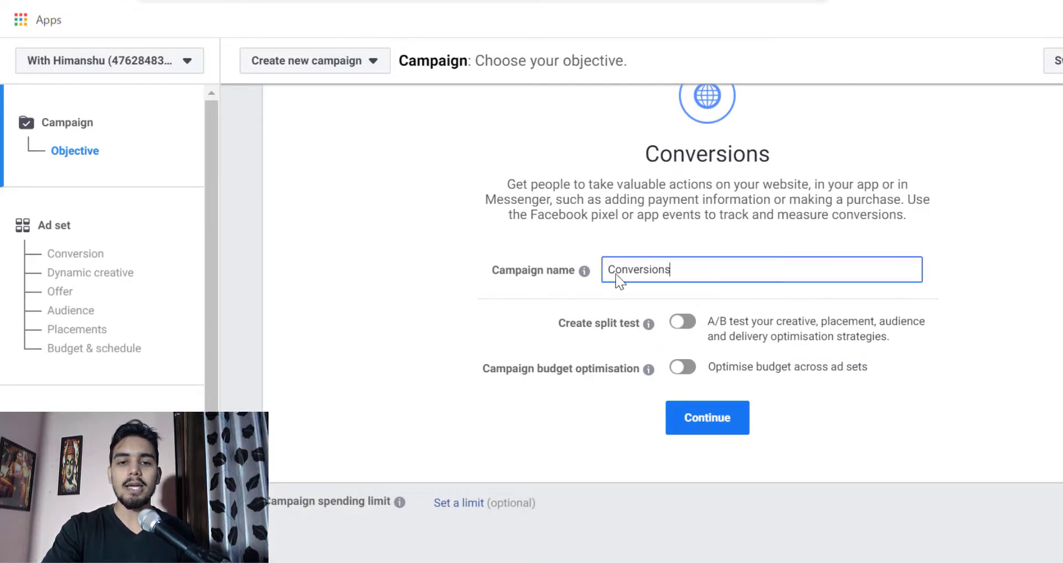
{"action": "left_click_drag", "start_coordinate": [669, 270], "coordinate": [604, 270]}
{"action": "mouse_move", "coordinate": [594, 264]}
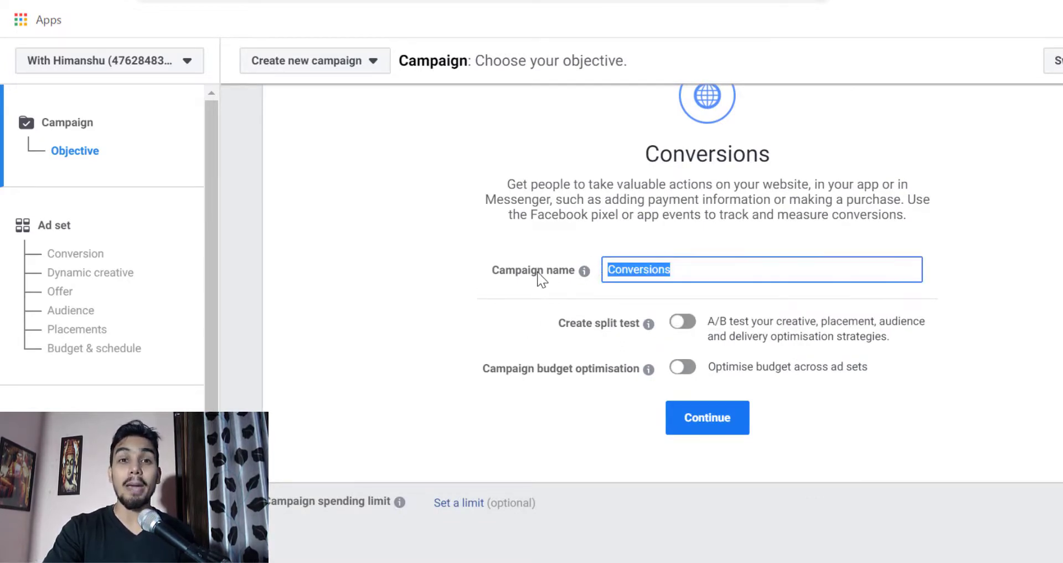
{"action": "type", "text": "De"}
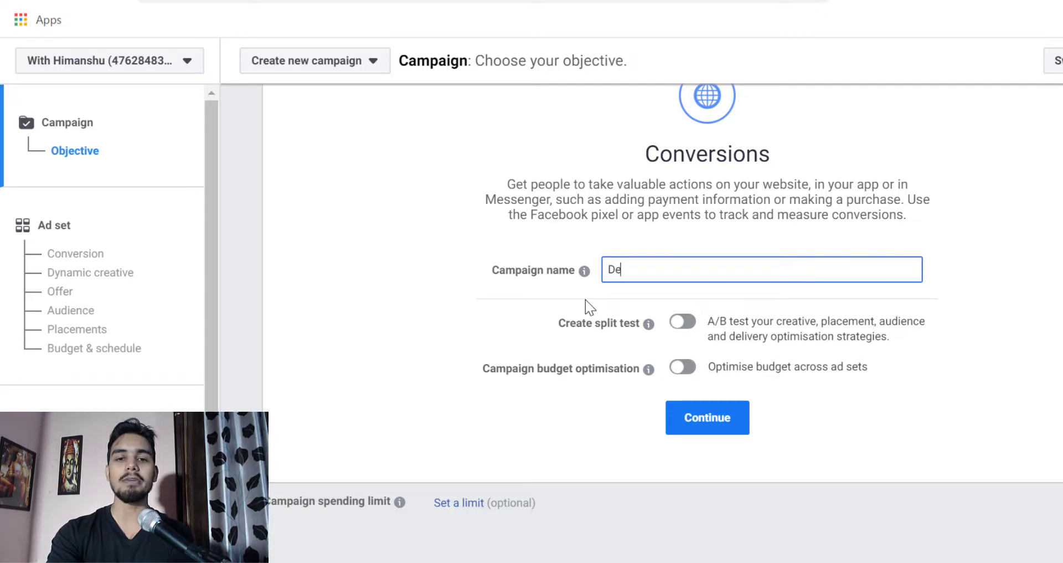
{"action": "type", "text": "mo camp"}
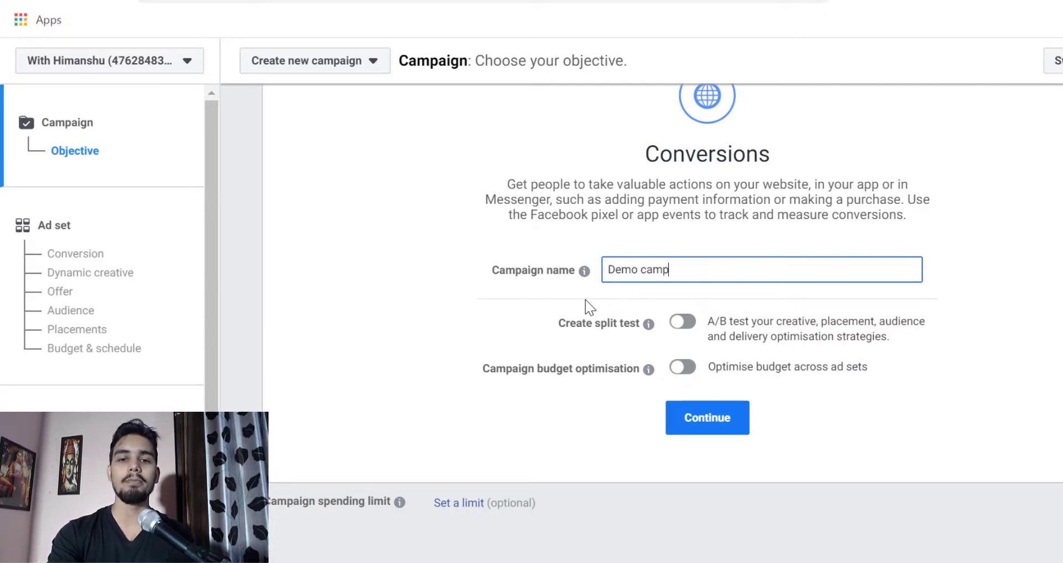
{"action": "type", "text": "aign"}
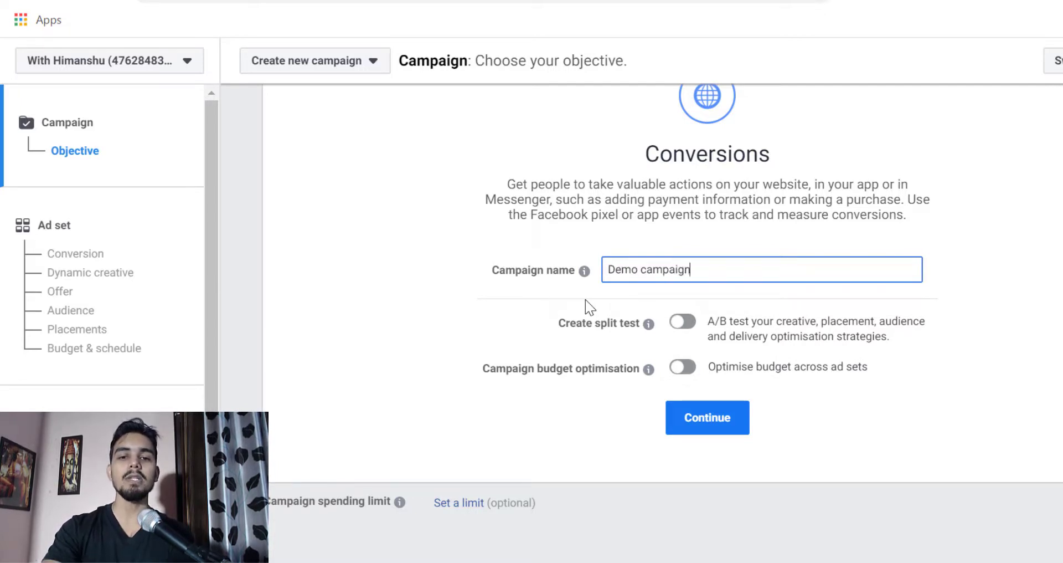
{"action": "left_click", "coordinate": [699, 430]}
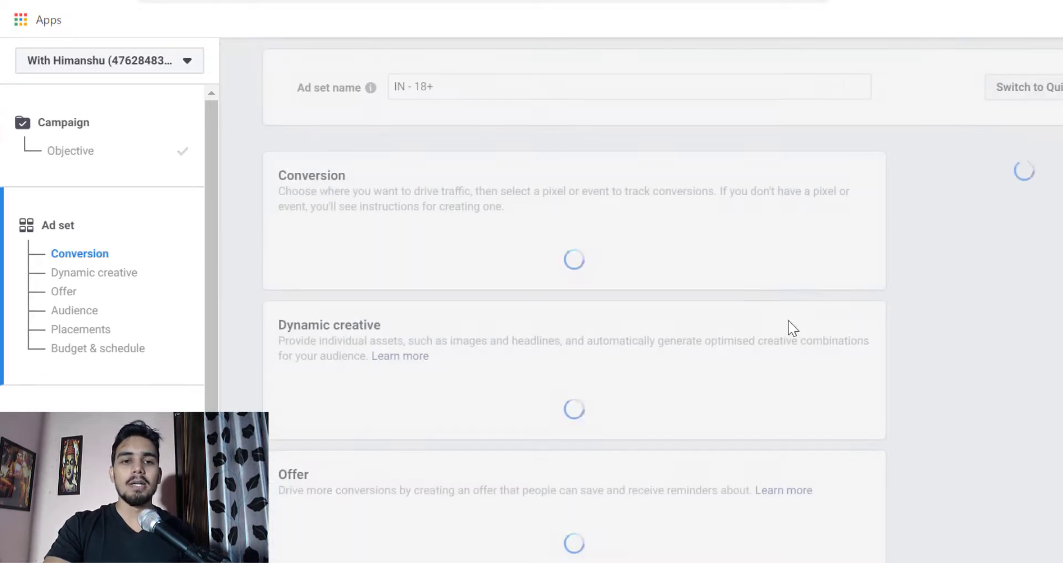
- Replace the default ad set name with ADSET
{"action": "left_click_drag", "start_coordinate": [460, 90], "coordinate": [394, 92]}
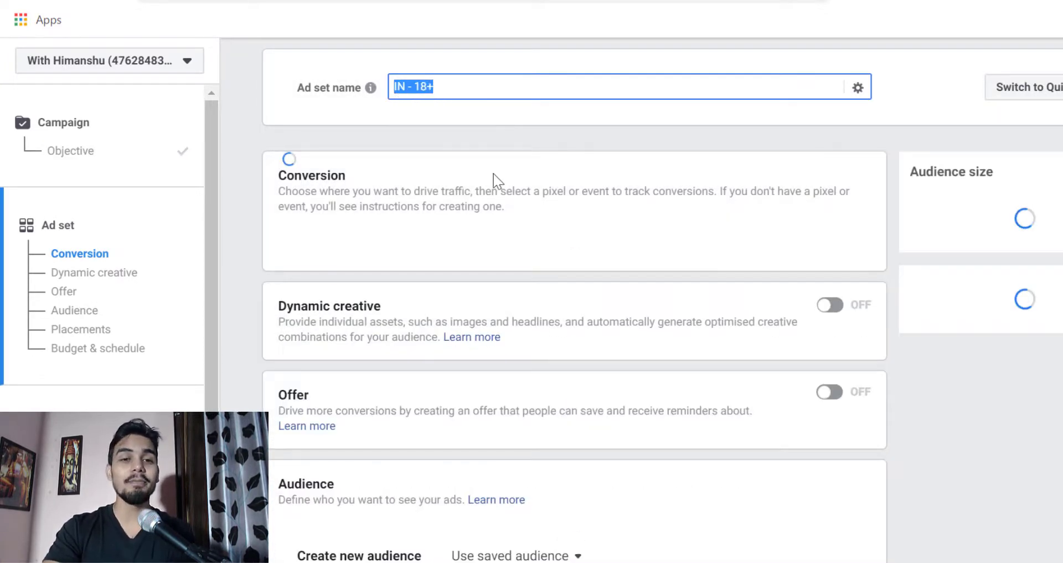
{"action": "key", "text": "BackSpace"}
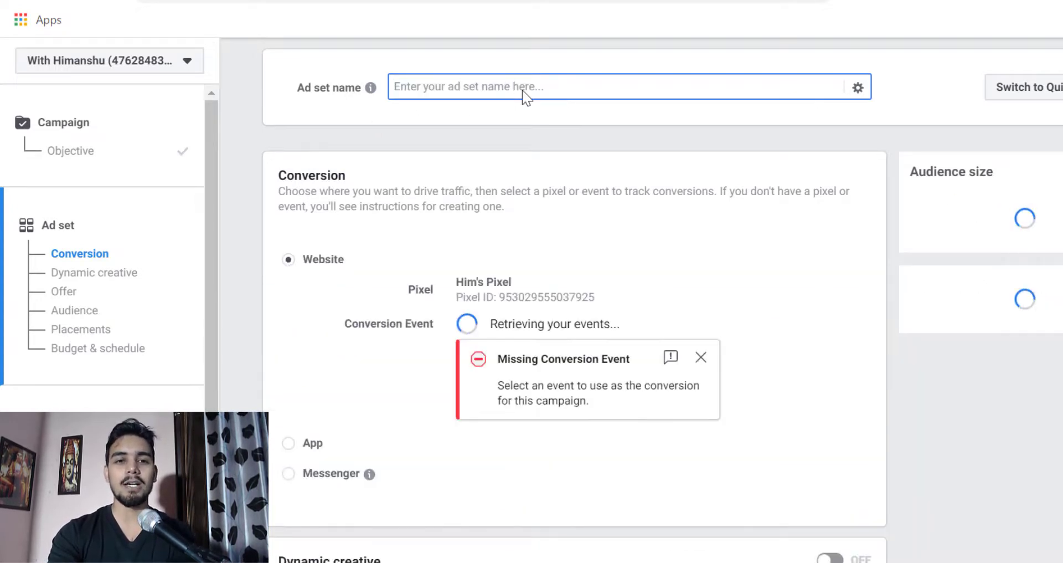
{"action": "type", "text": "ADSET"}
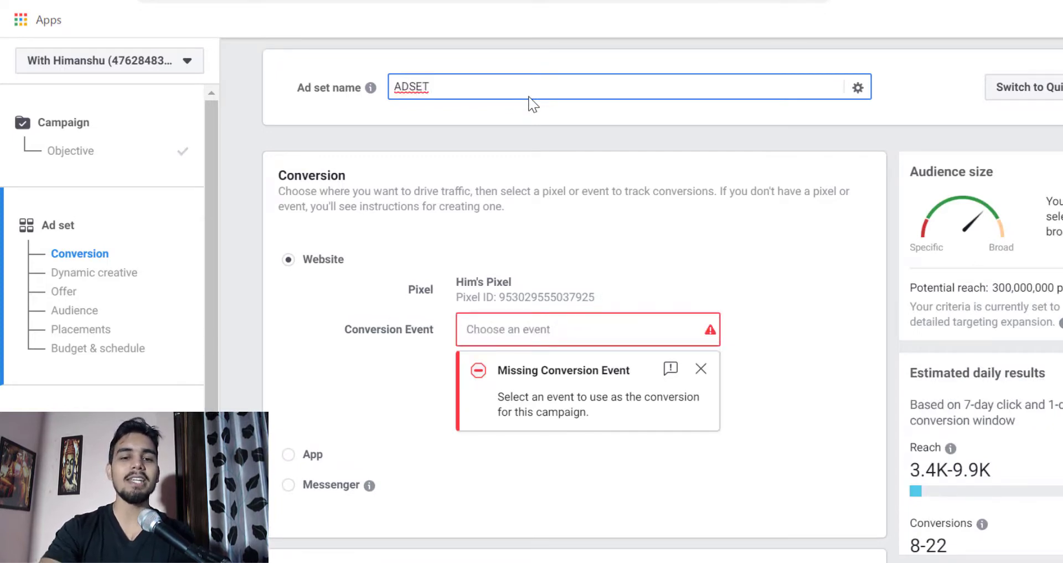
- Set the website pixel's conversion event to Complete registration
{"action": "scroll", "coordinate": [799, 343], "scroll_direction": "down", "scroll_amount": 2}
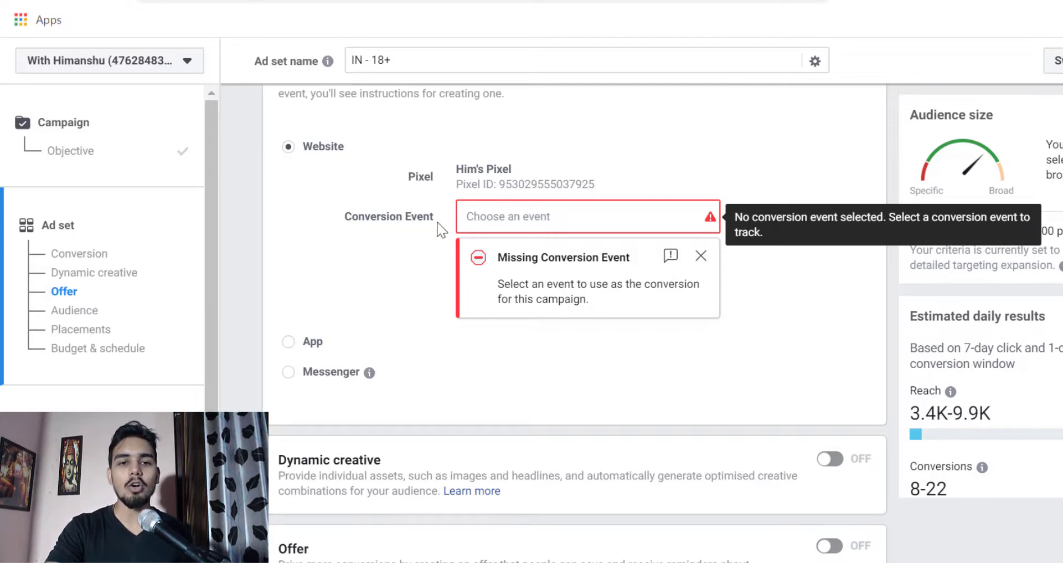
{"action": "left_click", "coordinate": [530, 224]}
{"action": "scroll", "coordinate": [562, 432], "scroll_direction": "down", "scroll_amount": 3}
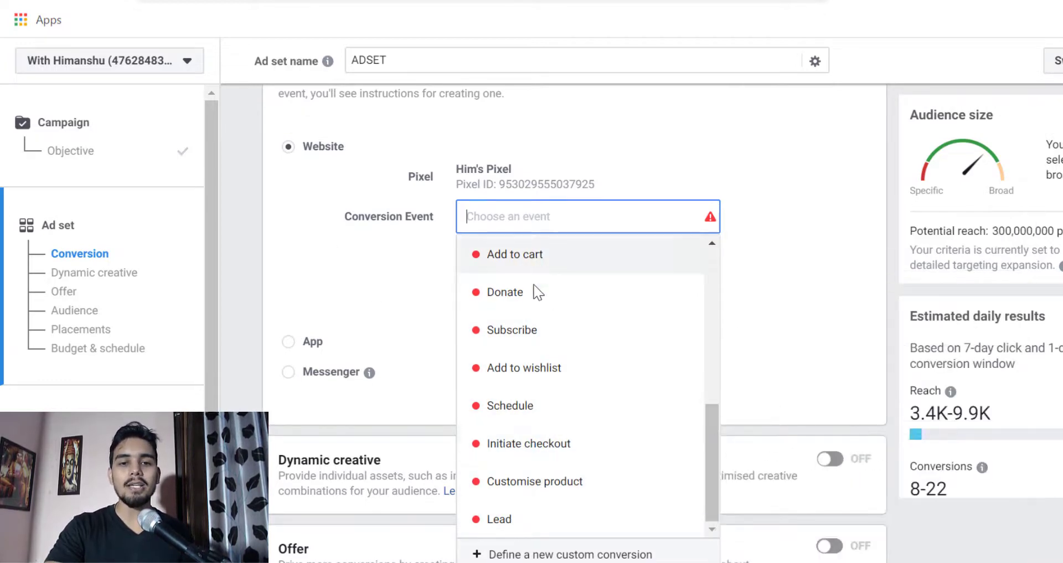
{"action": "scroll", "coordinate": [535, 286], "scroll_direction": "up", "scroll_amount": 5}
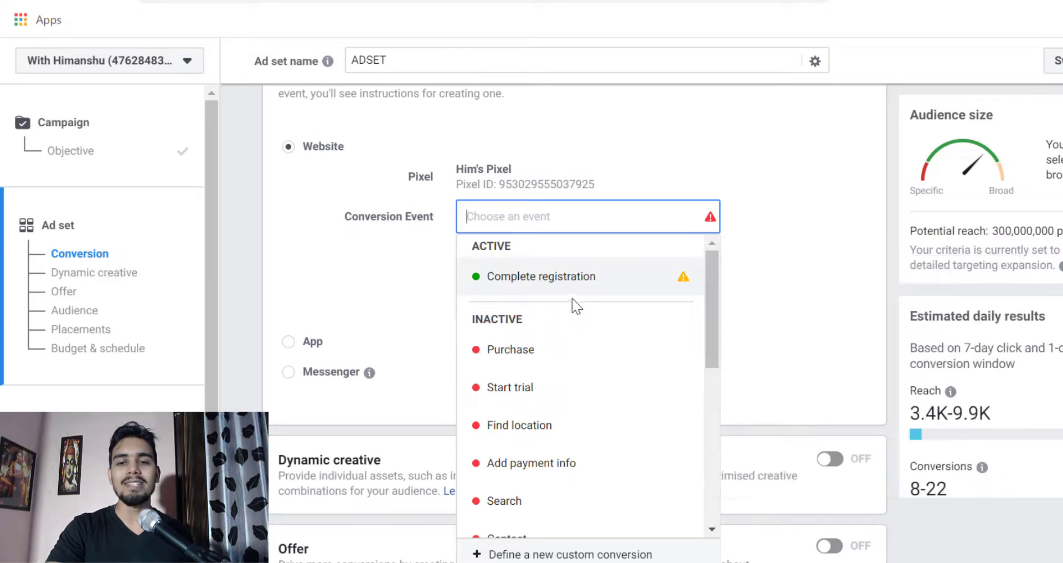
{"action": "mouse_move", "coordinate": [572, 284]}
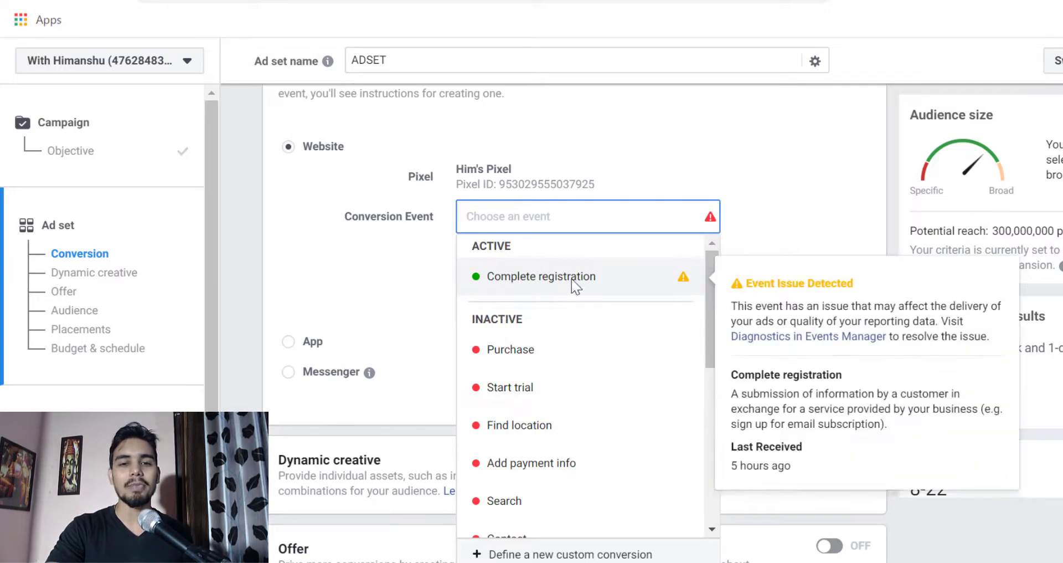
{"action": "left_click", "coordinate": [536, 289]}
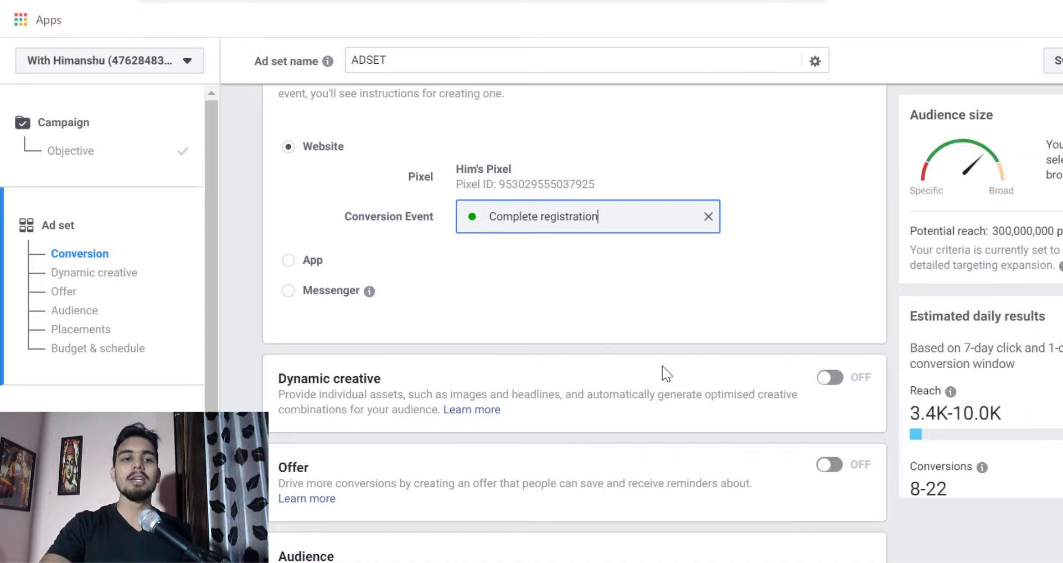
- Look over the ad set's Conversion, Dynamic creative, Offer, Audience and Budget & schedule sections
{"action": "scroll", "coordinate": [664, 370], "scroll_direction": "up", "scroll_amount": 2}
{"action": "scroll", "coordinate": [664, 326], "scroll_direction": "down", "scroll_amount": 20}
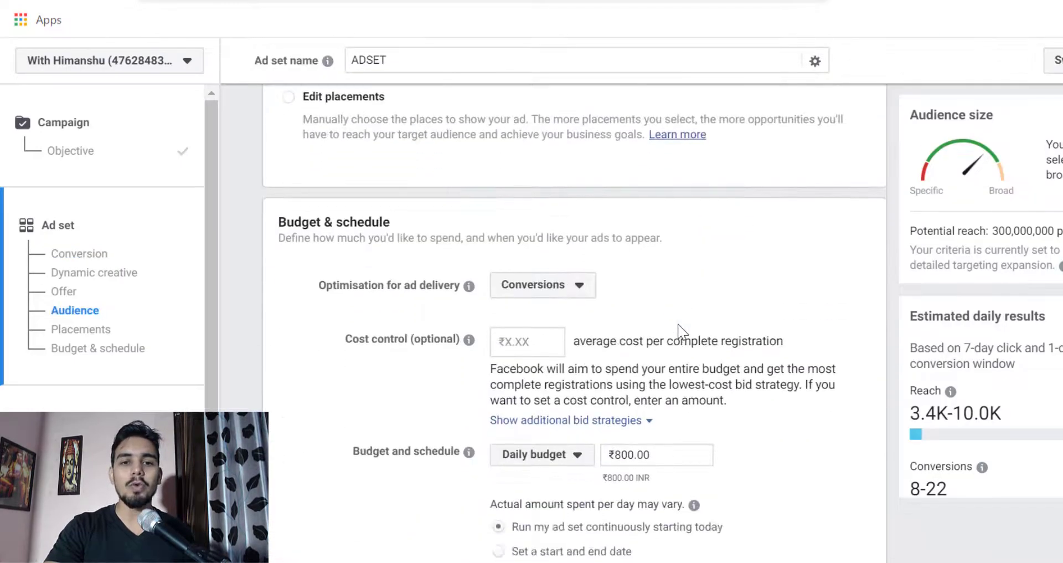
{"action": "scroll", "coordinate": [680, 331], "scroll_direction": "up", "scroll_amount": 15}
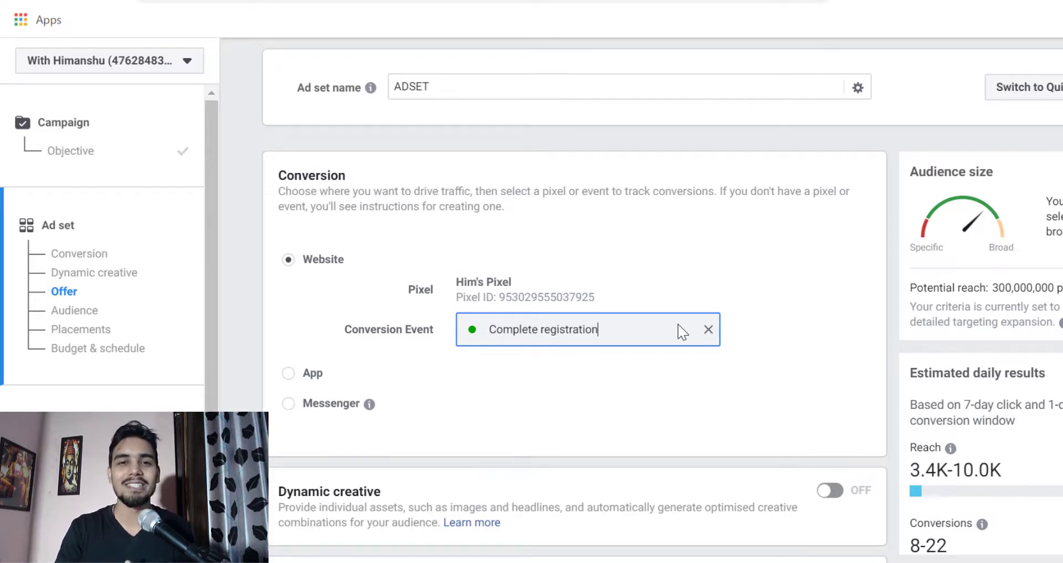
{"action": "scroll", "coordinate": [683, 331], "scroll_direction": "down", "scroll_amount": 2}
{"action": "scroll", "coordinate": [610, 268], "scroll_direction": "up", "scroll_amount": 2}
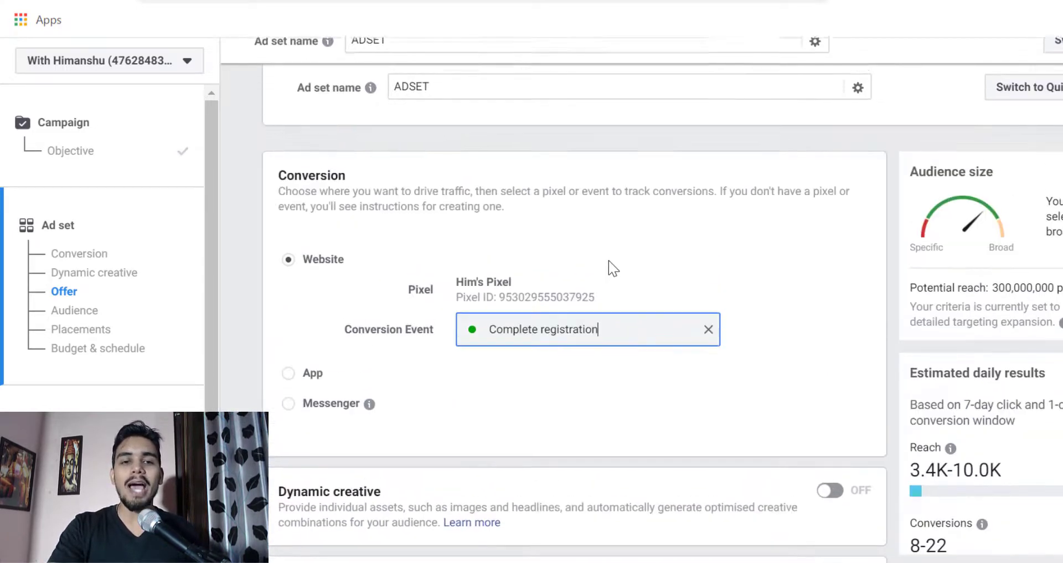
{"action": "scroll", "coordinate": [498, 338], "scroll_direction": "down", "scroll_amount": 2}
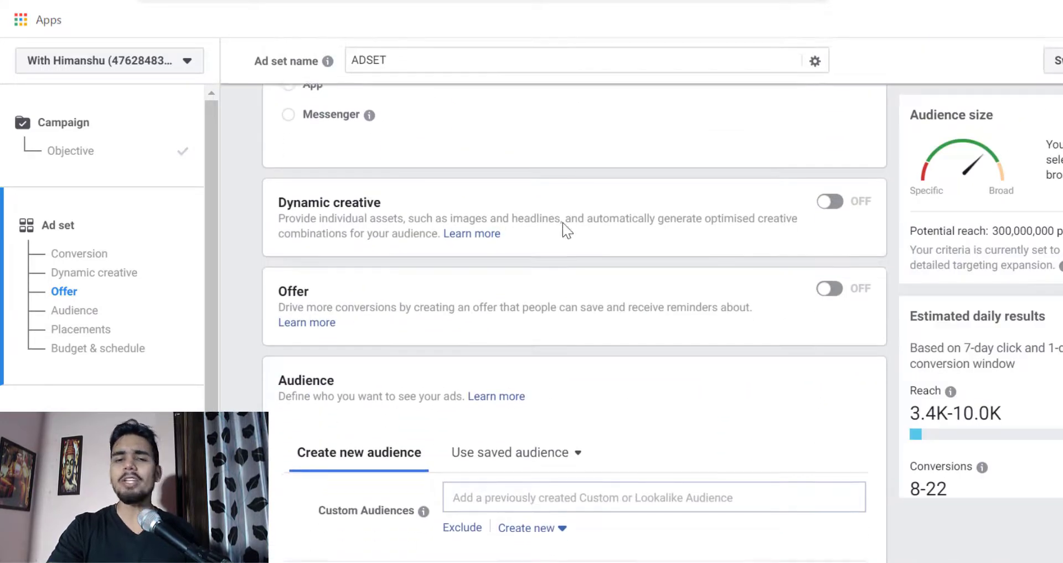
{"action": "scroll", "coordinate": [562, 227], "scroll_direction": "up", "scroll_amount": 2}
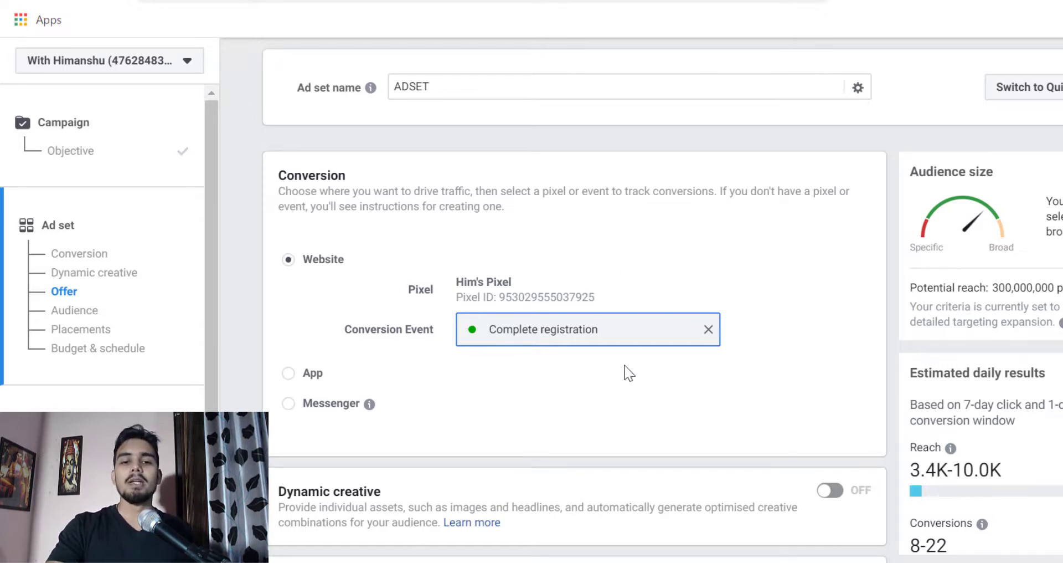
- Replace India with the county Delhi, India as the audience location and check the potential reach
{"action": "scroll", "coordinate": [626, 368], "scroll_direction": "down", "scroll_amount": 3}
{"action": "scroll", "coordinate": [721, 427], "scroll_direction": "down", "scroll_amount": 6}
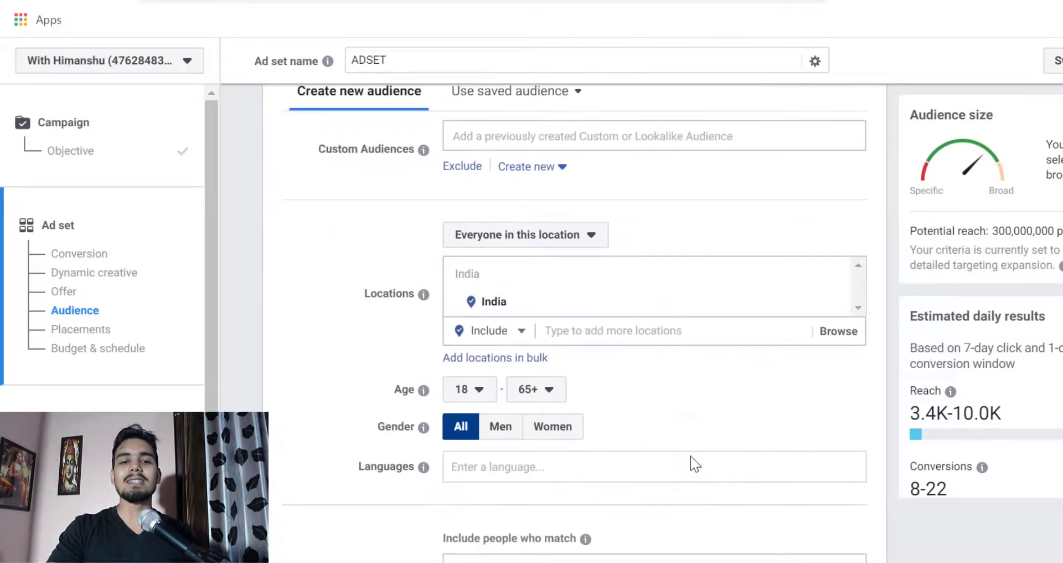
{"action": "scroll", "coordinate": [410, 298], "scroll_direction": "up", "scroll_amount": 1}
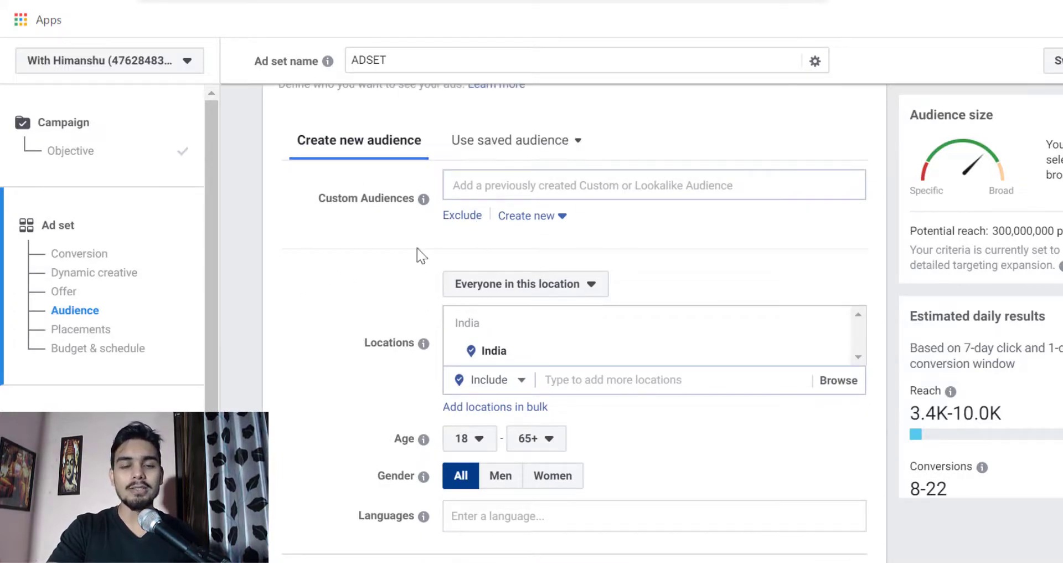
{"action": "scroll", "coordinate": [581, 310], "scroll_direction": "down", "scroll_amount": 2}
{"action": "mouse_move", "coordinate": [826, 251]}
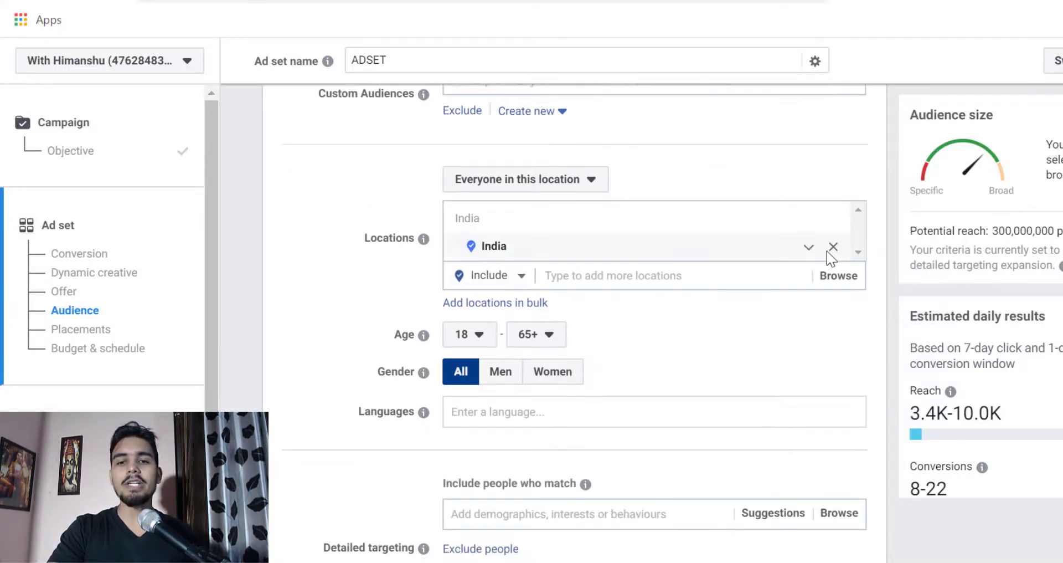
{"action": "left_click", "coordinate": [832, 249]}
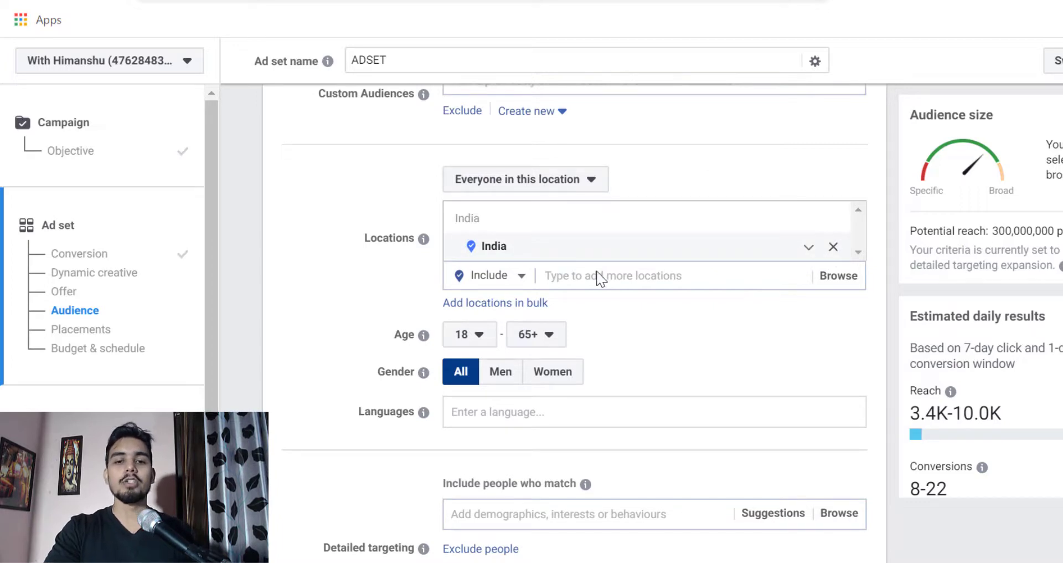
{"action": "left_click", "coordinate": [615, 310]}
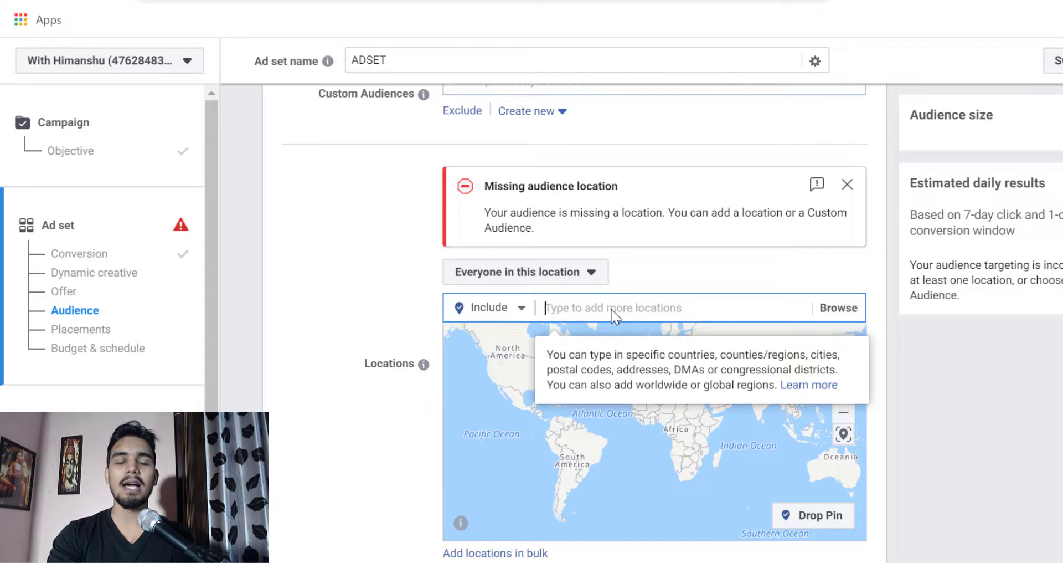
{"action": "type", "text": "delhi"}
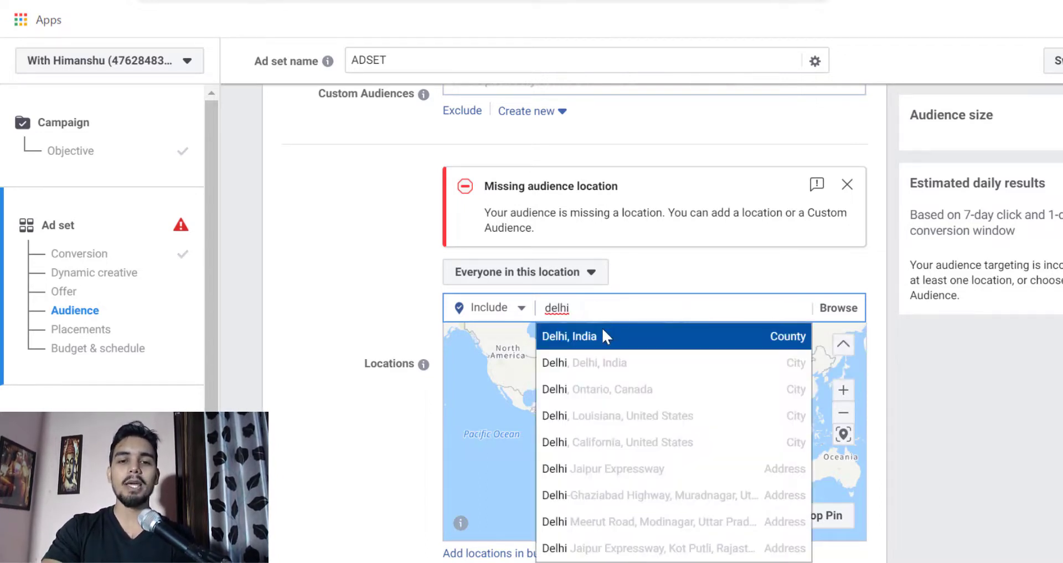
{"action": "left_click", "coordinate": [604, 335]}
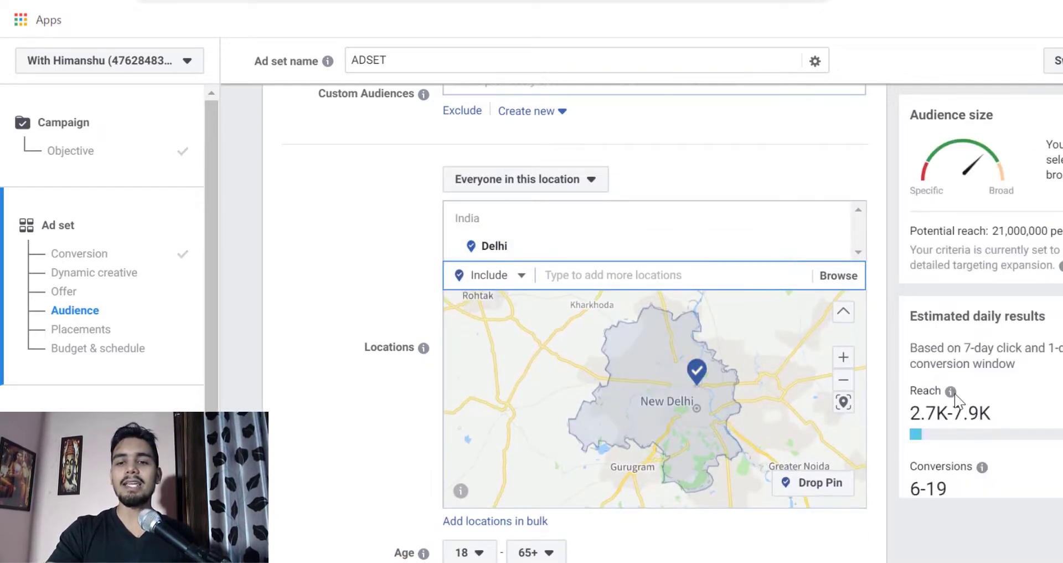
{"action": "mouse_move", "coordinate": [954, 392]}
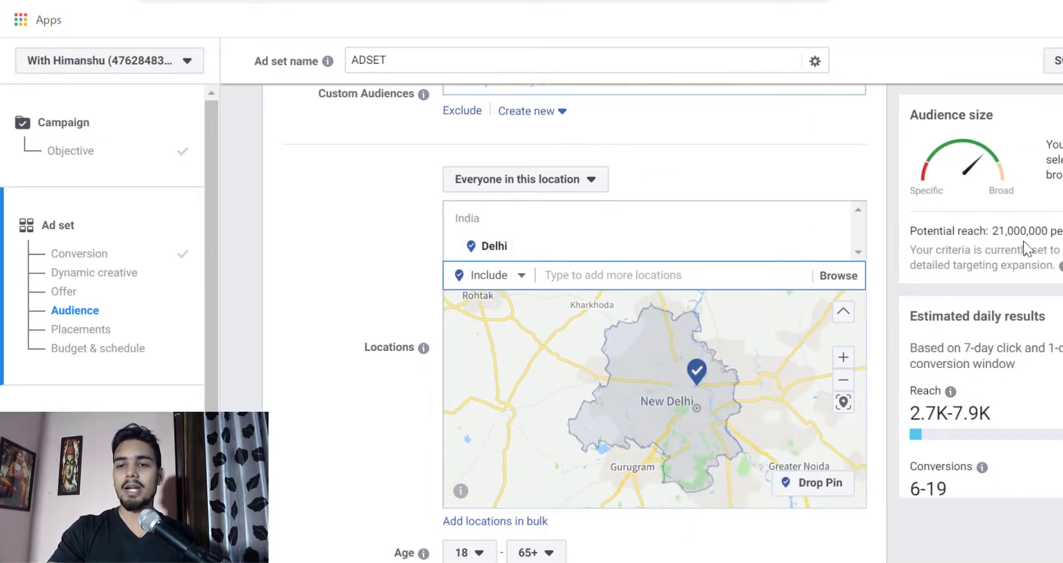
{"action": "left_click_drag", "start_coordinate": [993, 235], "coordinate": [1004, 237]}
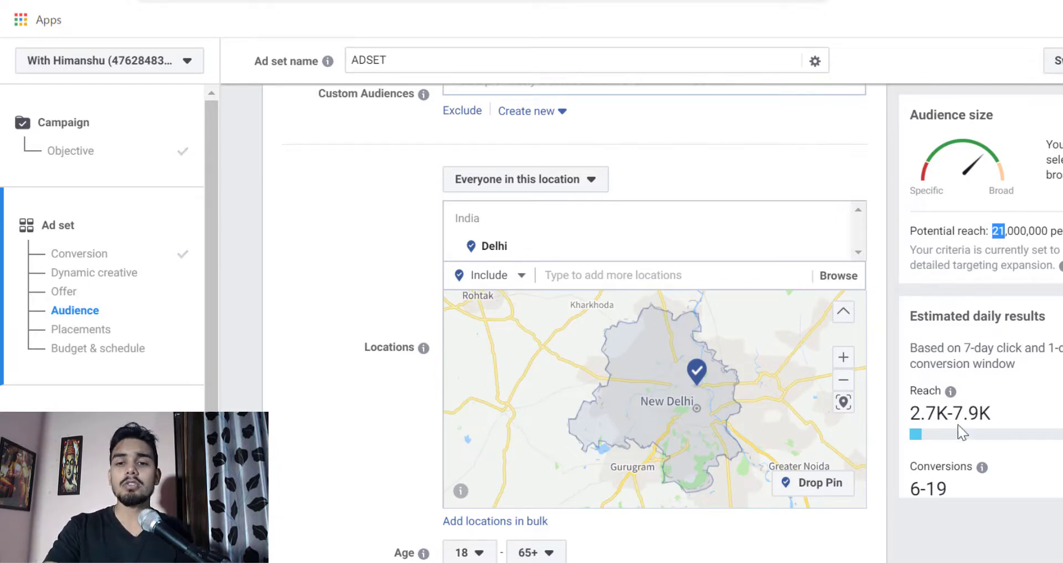
- Set the audience's age range to 40–50
{"action": "scroll", "coordinate": [958, 424], "scroll_direction": "down", "scroll_amount": 3}
{"action": "scroll", "coordinate": [308, 405], "scroll_direction": "down", "scroll_amount": 3}
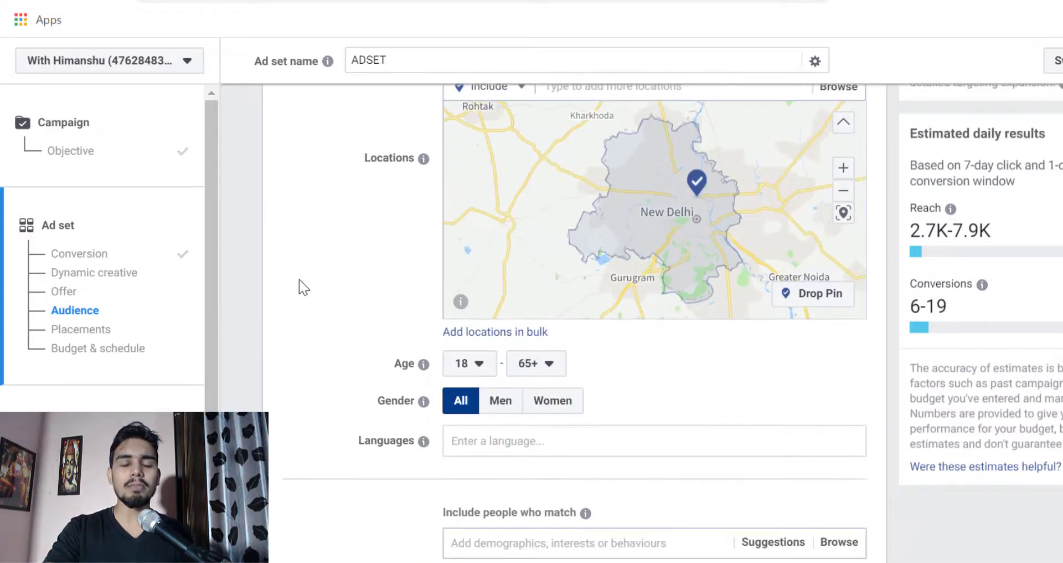
{"action": "scroll", "coordinate": [426, 376], "scroll_direction": "down", "scroll_amount": 3}
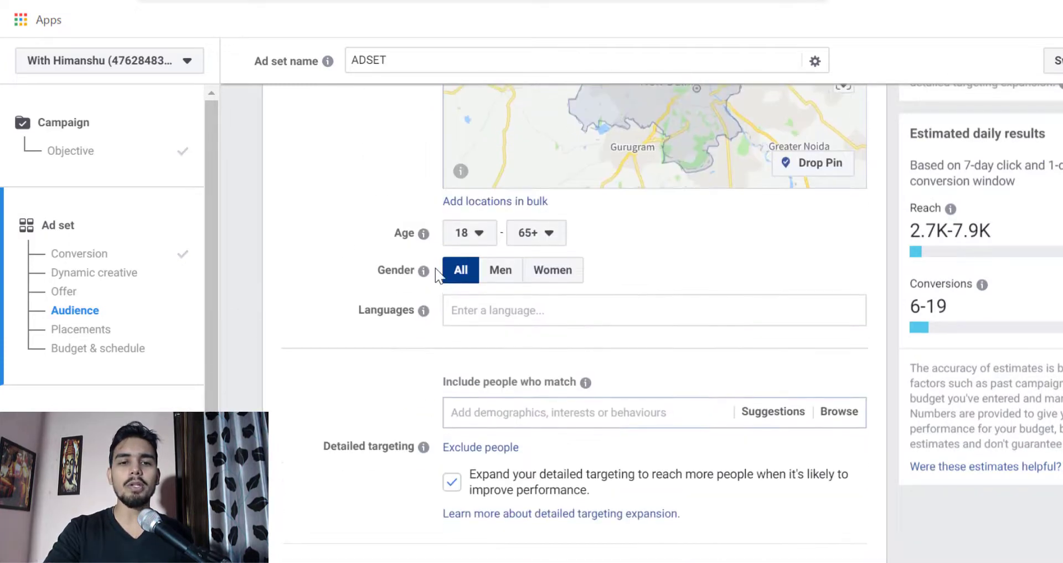
{"action": "left_click", "coordinate": [486, 239]}
{"action": "scroll", "coordinate": [458, 428], "scroll_direction": "down", "scroll_amount": 6}
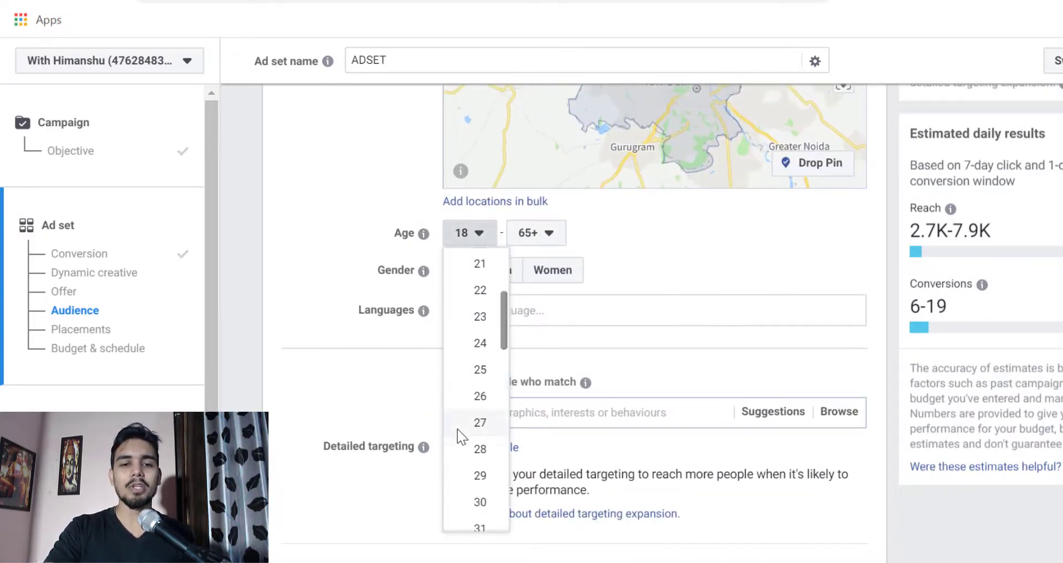
{"action": "scroll", "coordinate": [467, 468], "scroll_direction": "down", "scroll_amount": 1}
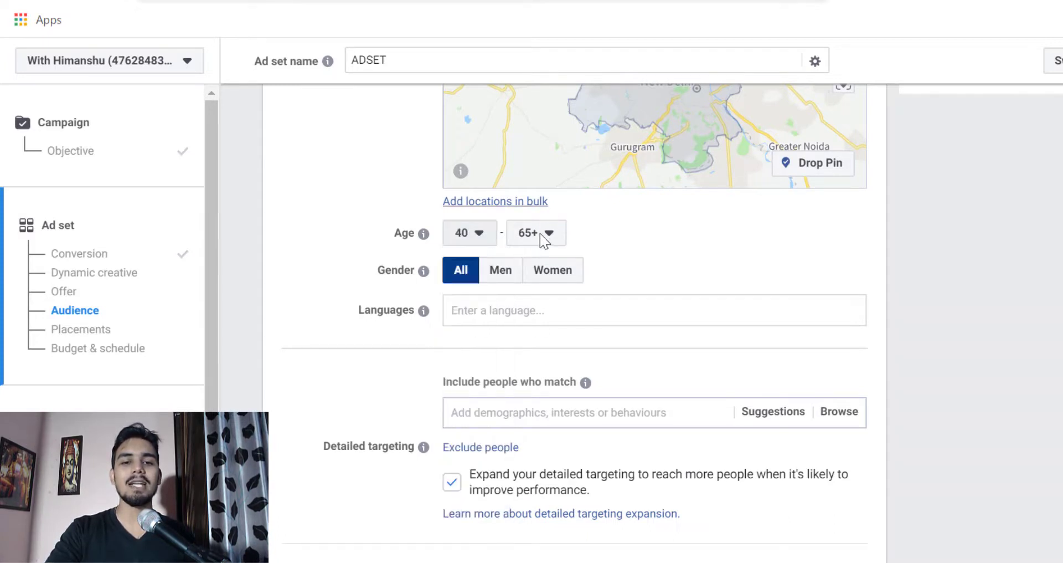
{"action": "left_click", "coordinate": [540, 234]}
{"action": "scroll", "coordinate": [535, 428], "scroll_direction": "up", "scroll_amount": 3}
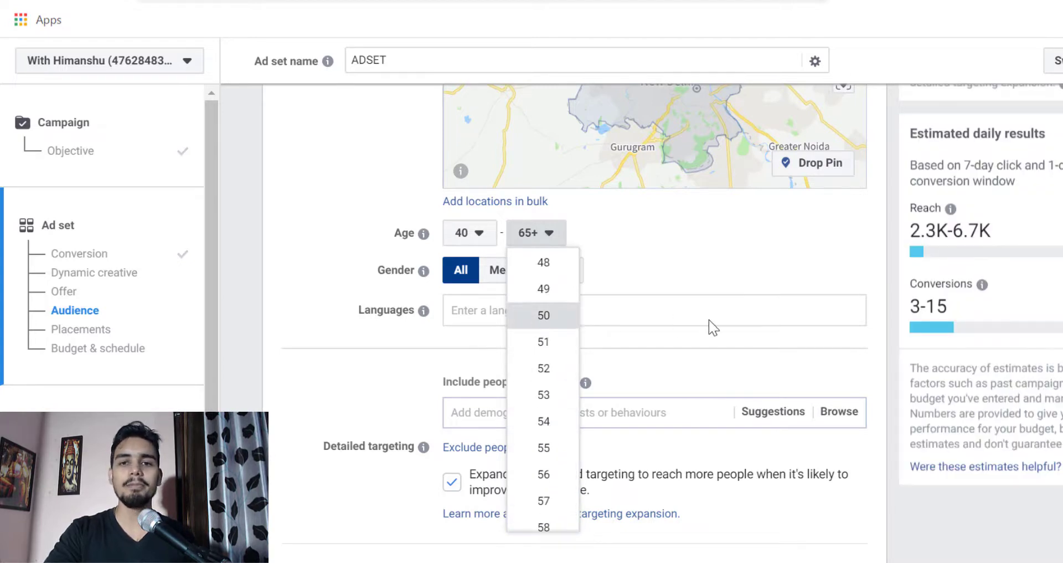
{"action": "left_click", "coordinate": [544, 315]}
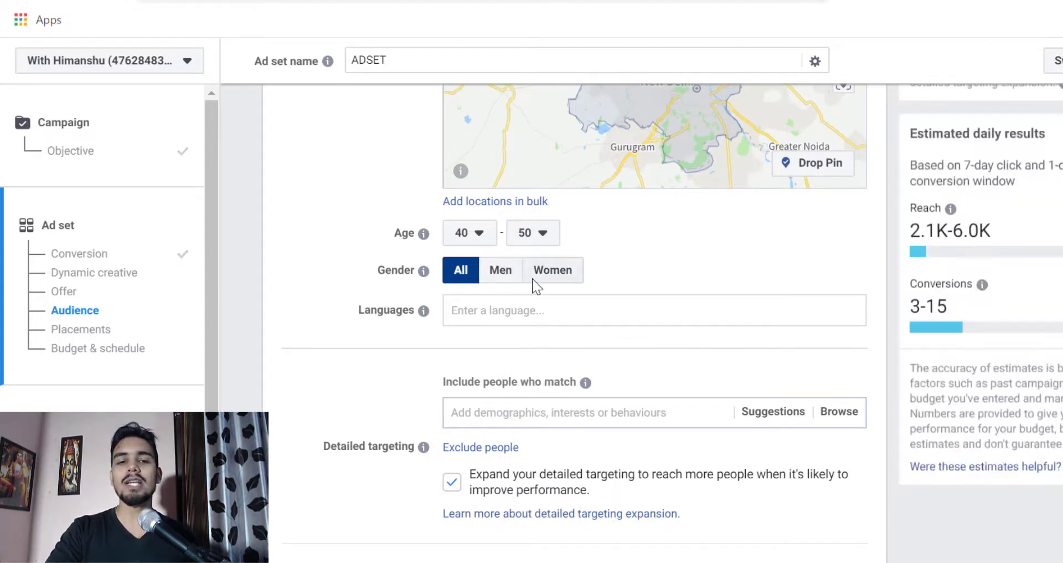
- Restrict the audience's gender to Women and check the potential reach
{"action": "scroll", "coordinate": [991, 330], "scroll_direction": "up", "scroll_amount": 10}
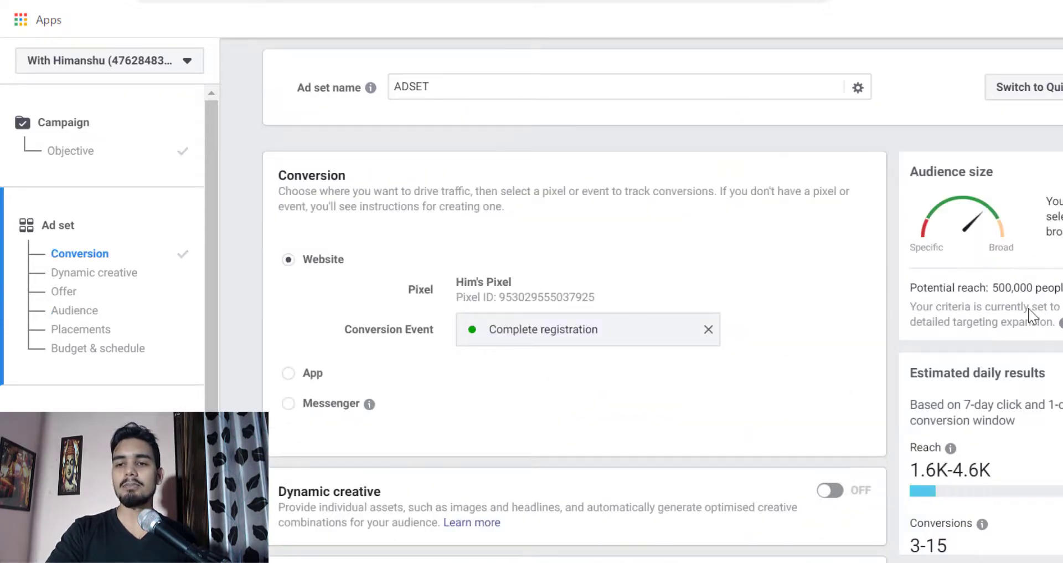
{"action": "left_click_drag", "start_coordinate": [989, 294], "coordinate": [1041, 295]}
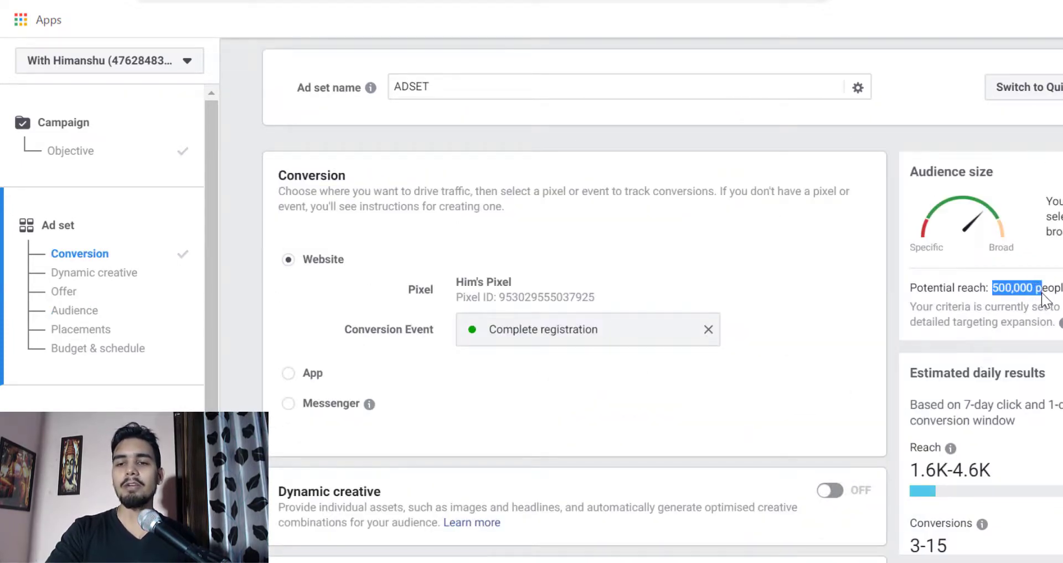
{"action": "scroll", "coordinate": [912, 340], "scroll_direction": "down", "scroll_amount": 10}
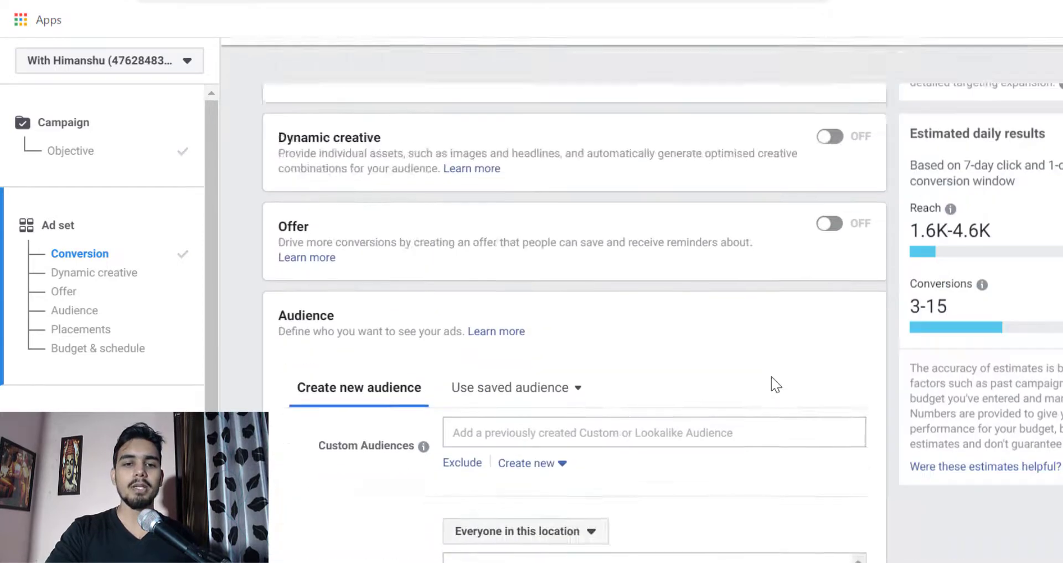
- Add the Fitness and wellness interest Yoga to the audience's detailed targeting
{"action": "scroll", "coordinate": [771, 377], "scroll_direction": "down", "scroll_amount": 5}
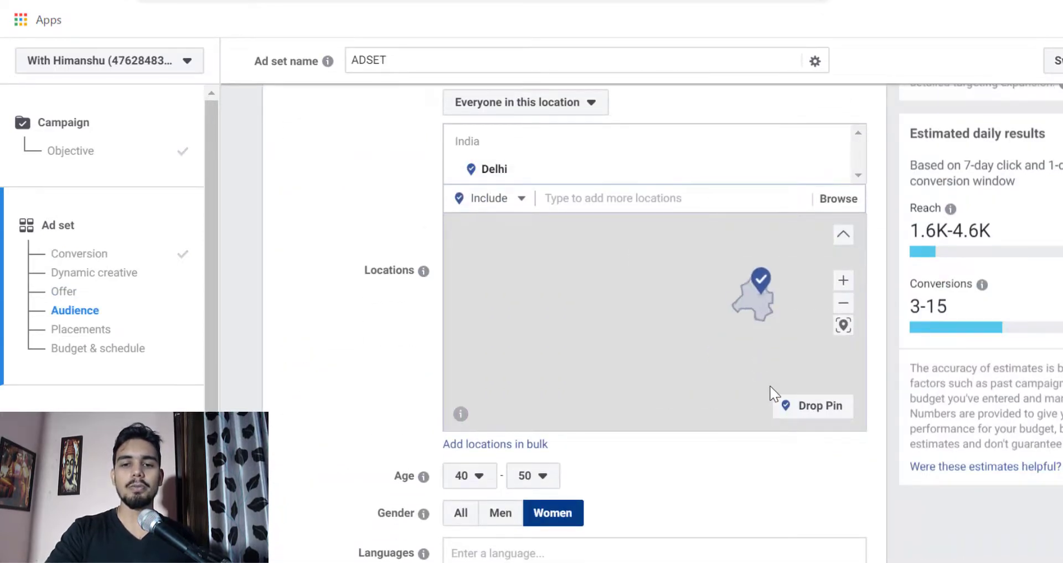
{"action": "scroll", "coordinate": [740, 504], "scroll_direction": "down", "scroll_amount": 7}
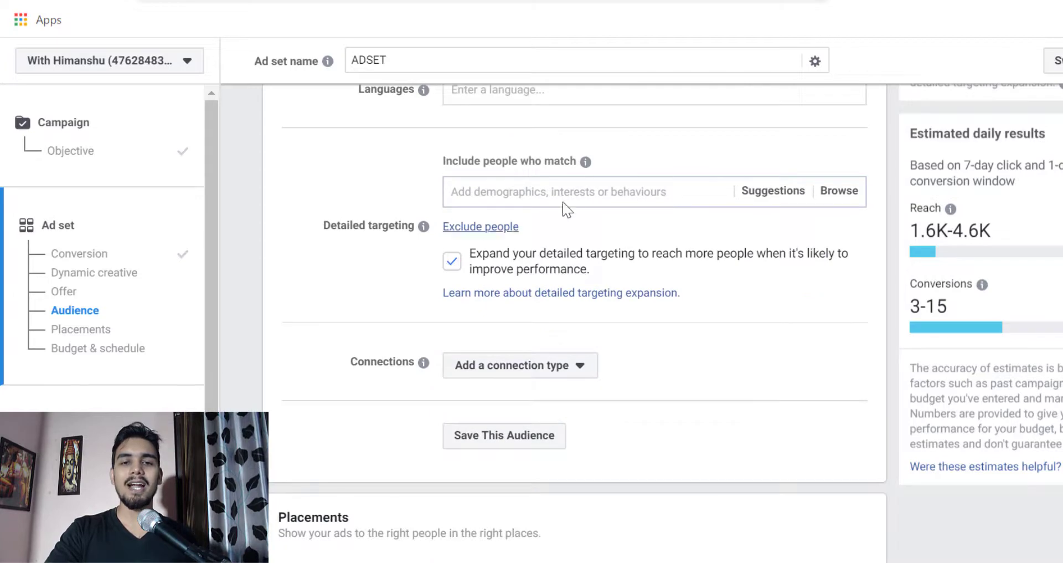
{"action": "scroll", "coordinate": [555, 212], "scroll_direction": "up", "scroll_amount": 1}
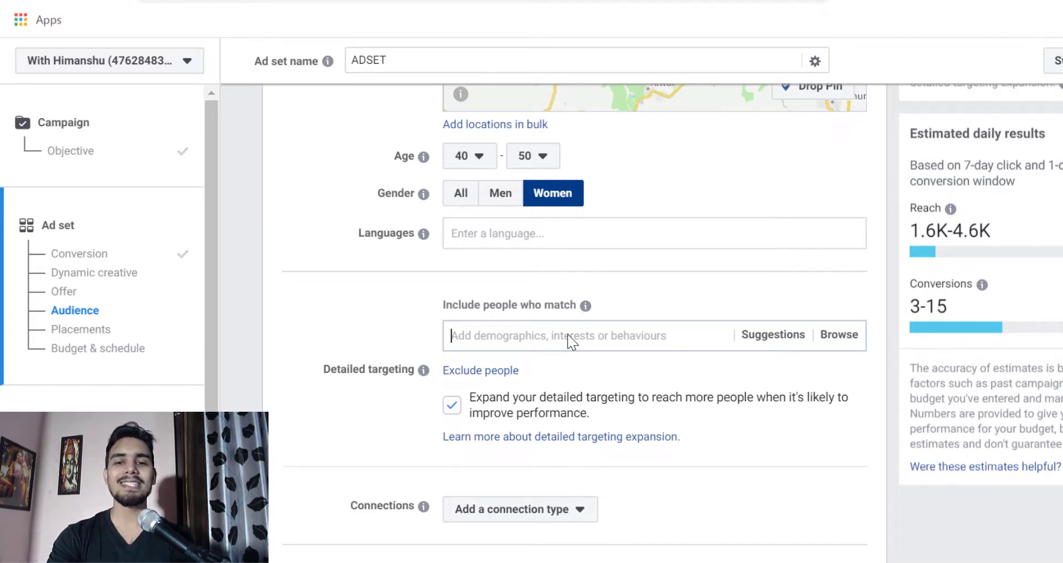
{"action": "type", "text": "yoga"}
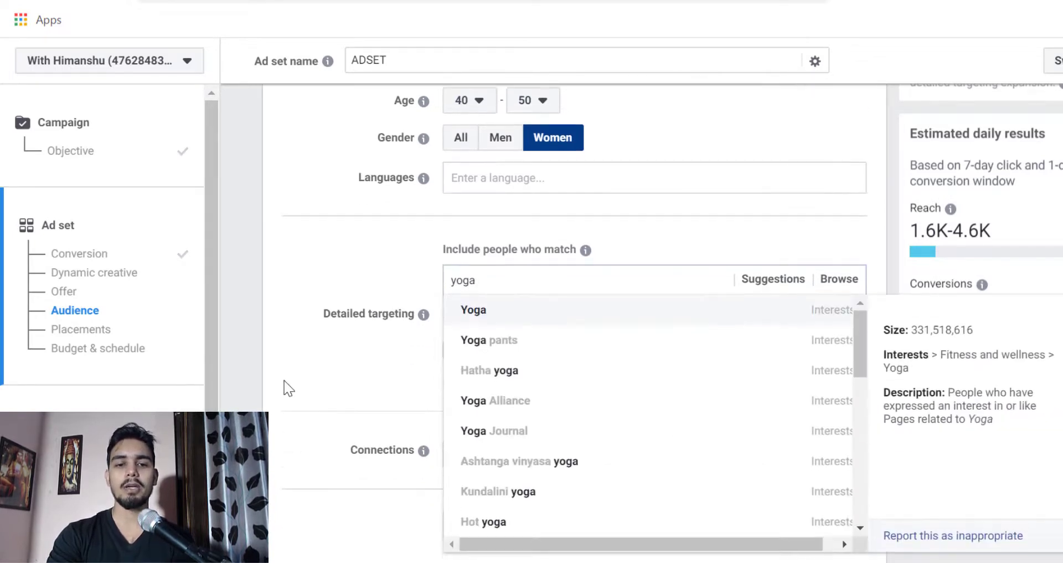
{"action": "left_click", "coordinate": [540, 309]}
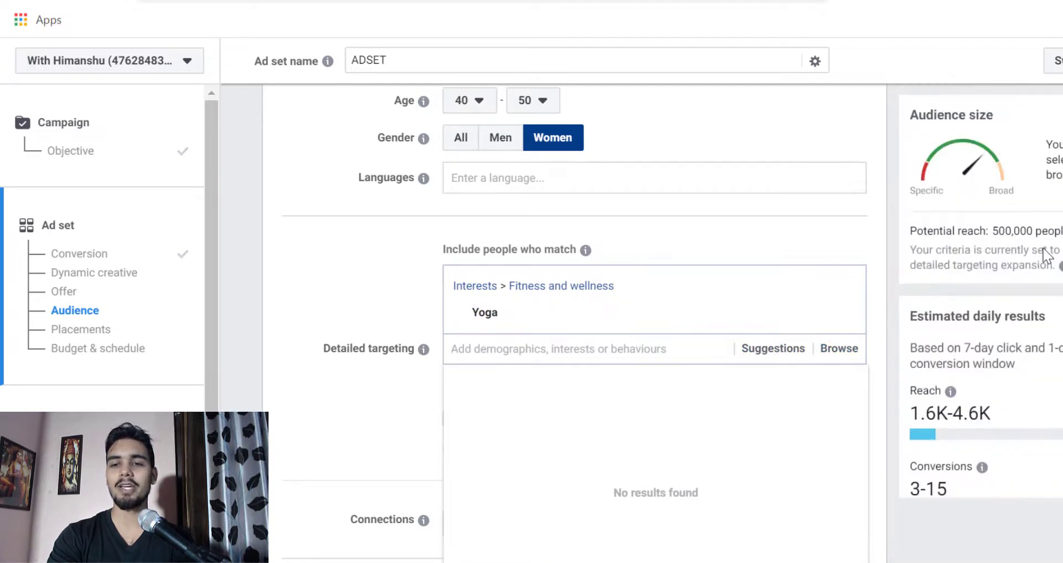
- Add the suggested interests Meditation, Mindfulness and Well-being to the detailed targeting
{"action": "left_click", "coordinate": [776, 345]}
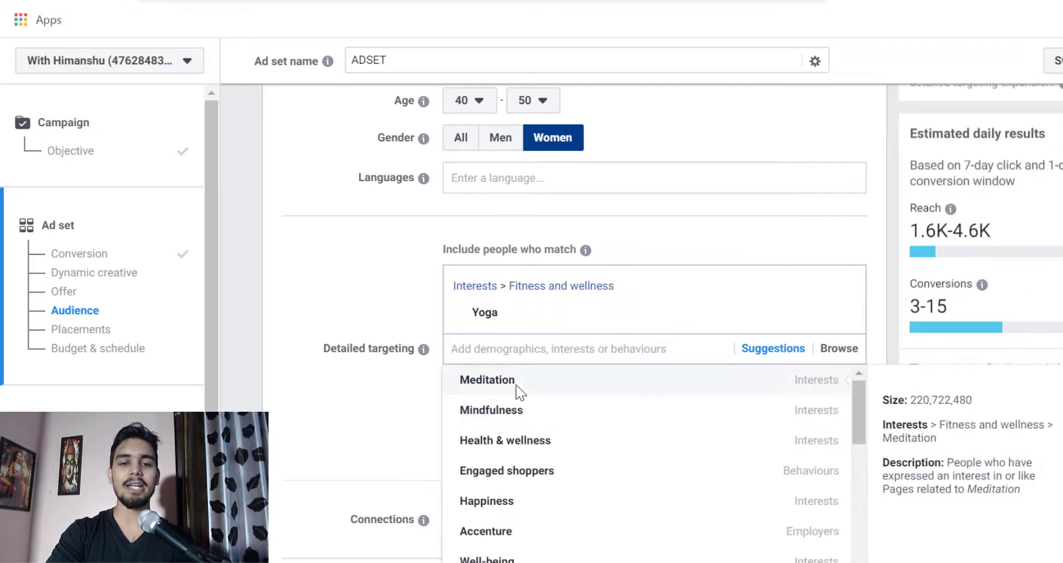
{"action": "left_click", "coordinate": [516, 385]}
{"action": "scroll", "coordinate": [541, 545], "scroll_direction": "down", "scroll_amount": 1}
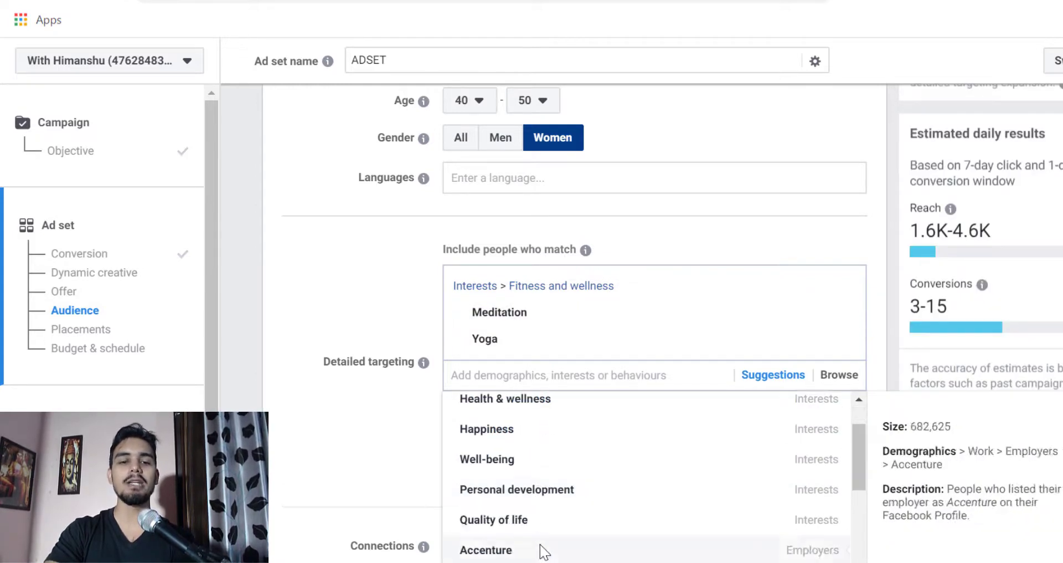
{"action": "scroll", "coordinate": [526, 512], "scroll_direction": "up", "scroll_amount": 1}
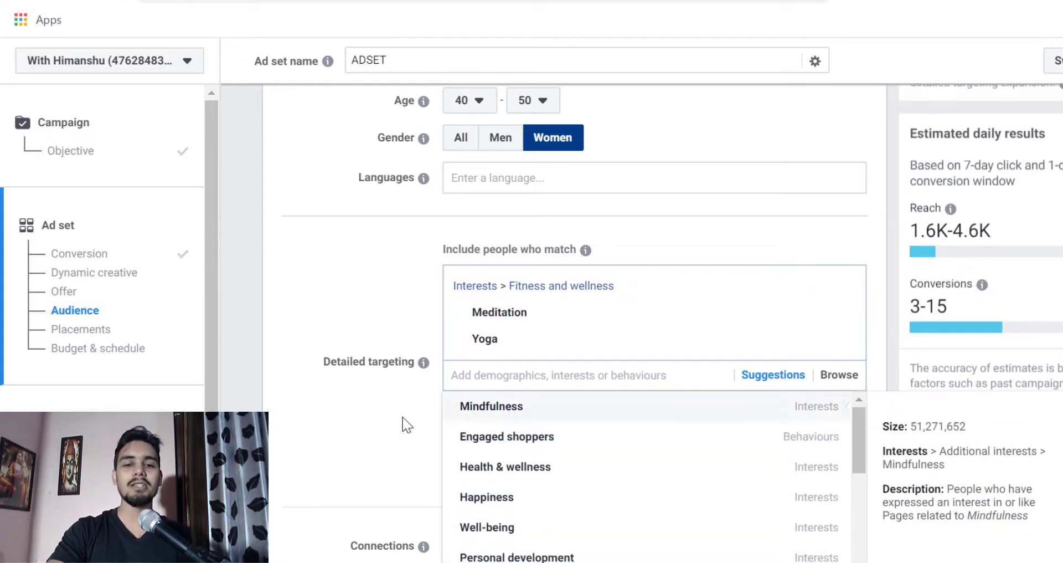
{"action": "left_click", "coordinate": [518, 407]}
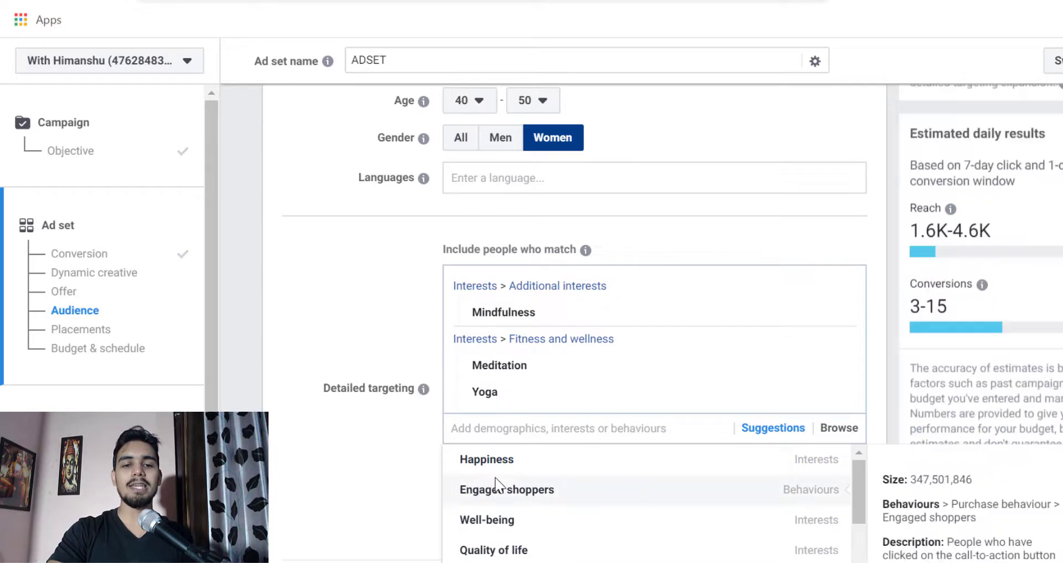
{"action": "left_click", "coordinate": [501, 527]}
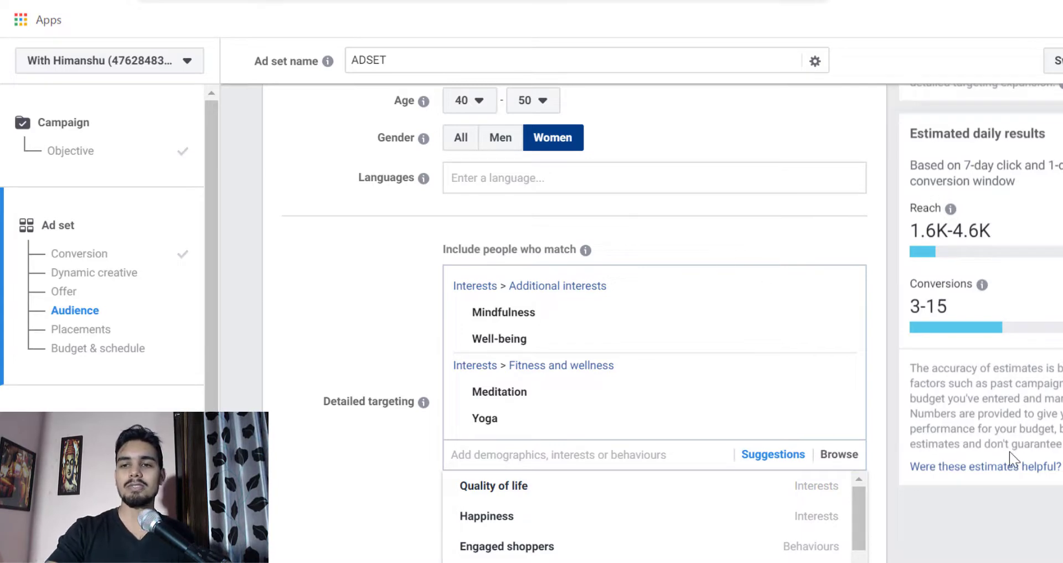
{"action": "scroll", "coordinate": [355, 402], "scroll_direction": "down", "scroll_amount": 4}
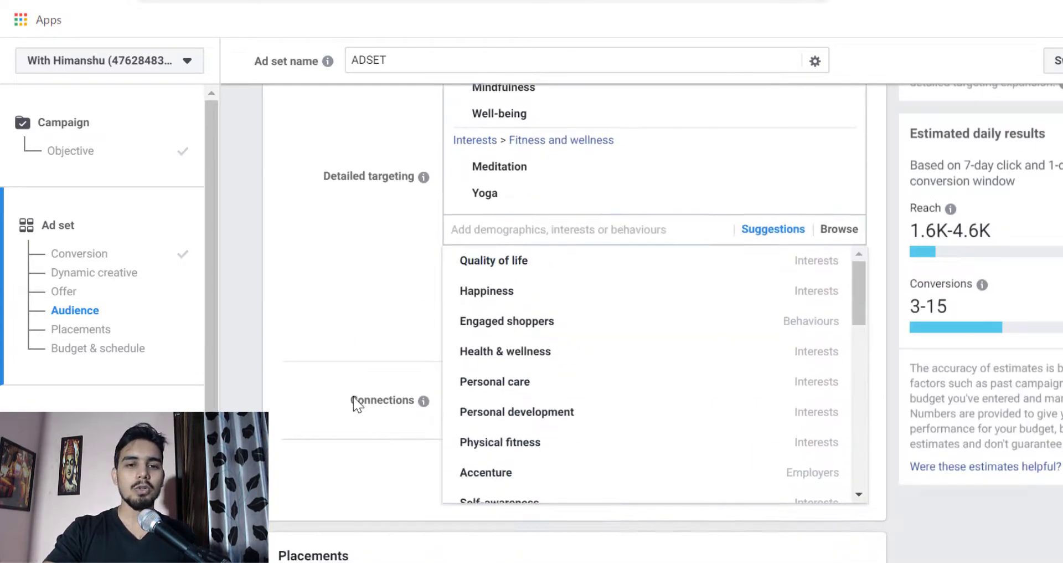
{"action": "left_click", "coordinate": [340, 210]}
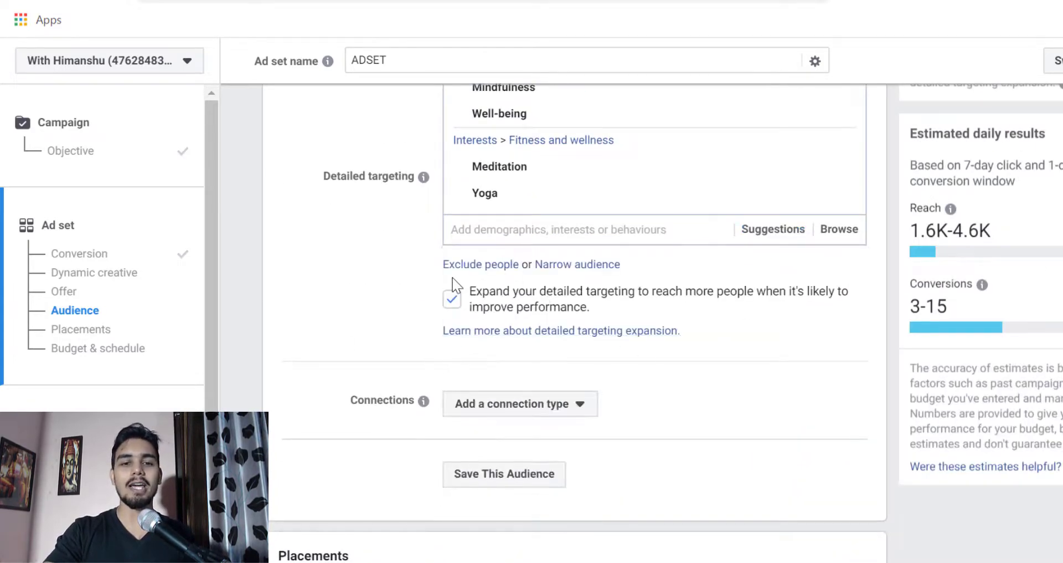
- Add an empty narrowing condition and an empty exclusion condition to the detailed targeting
{"action": "left_click", "coordinate": [548, 266]}
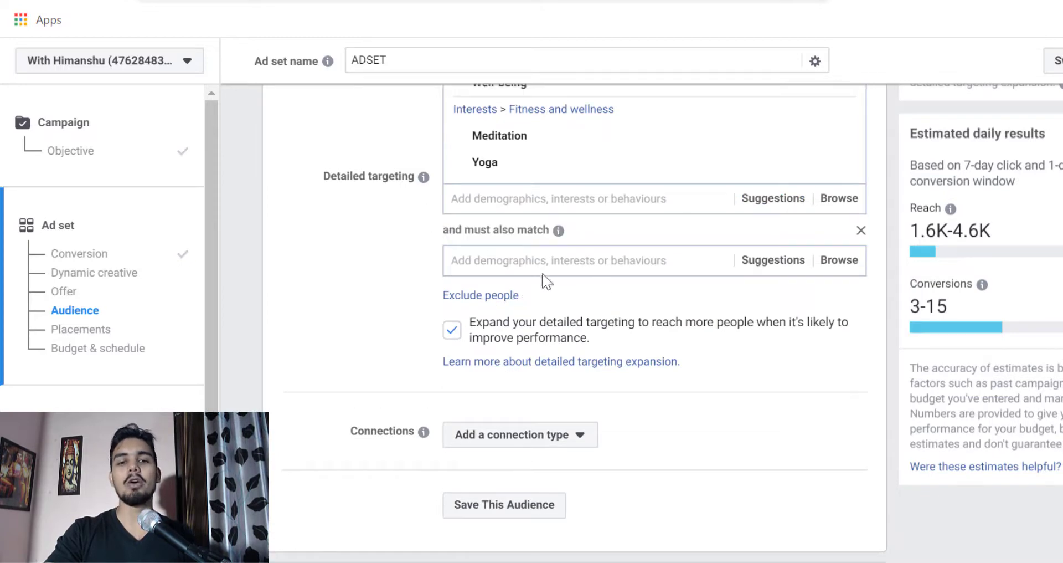
{"action": "scroll", "coordinate": [531, 316], "scroll_direction": "up", "scroll_amount": 4}
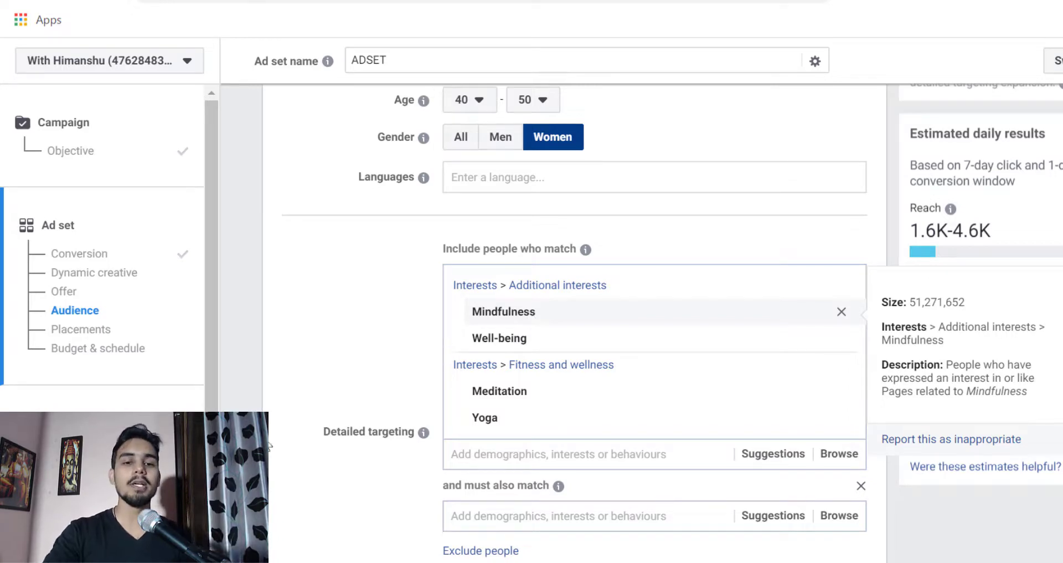
{"action": "scroll", "coordinate": [499, 304], "scroll_direction": "down", "scroll_amount": 5}
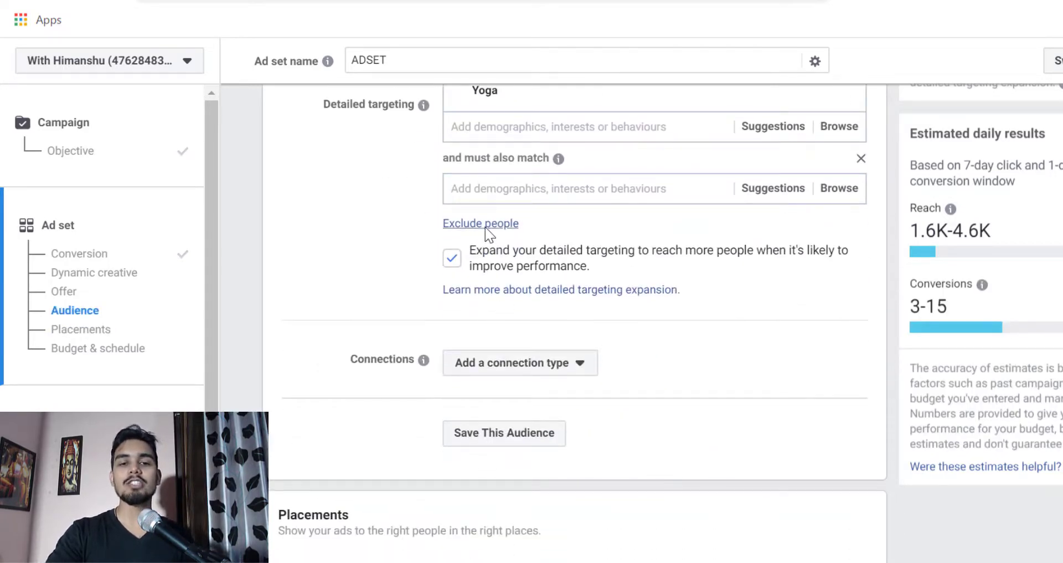
{"action": "left_click", "coordinate": [491, 225]}
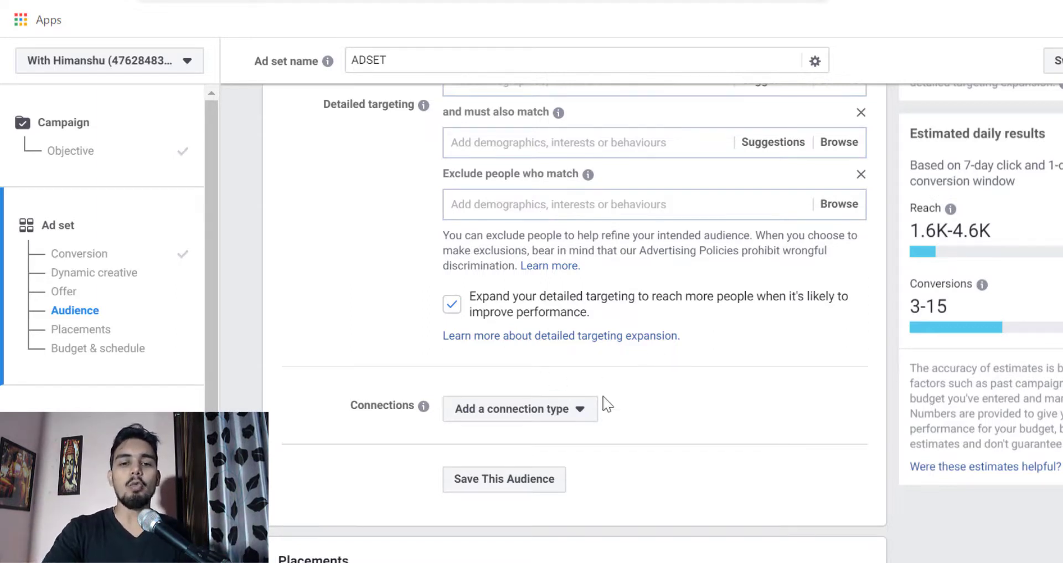
- Switch to Edit placements to review the devices, platforms and feed placements, and return to Automatic placements
{"action": "scroll", "coordinate": [743, 467], "scroll_direction": "down", "scroll_amount": 2}
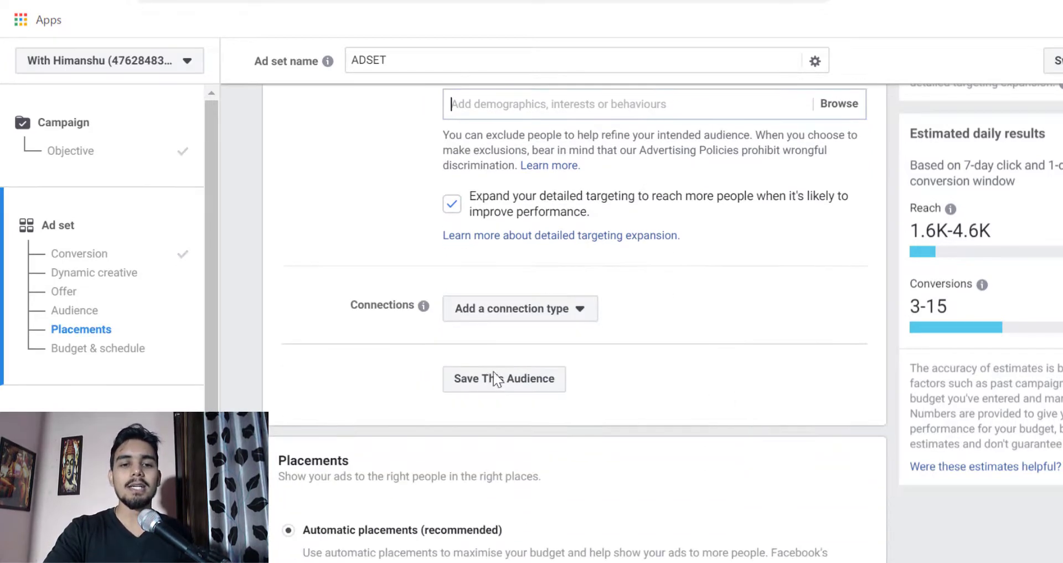
{"action": "scroll", "coordinate": [591, 323], "scroll_direction": "down", "scroll_amount": 6}
{"action": "scroll", "coordinate": [497, 230], "scroll_direction": "up", "scroll_amount": 1}
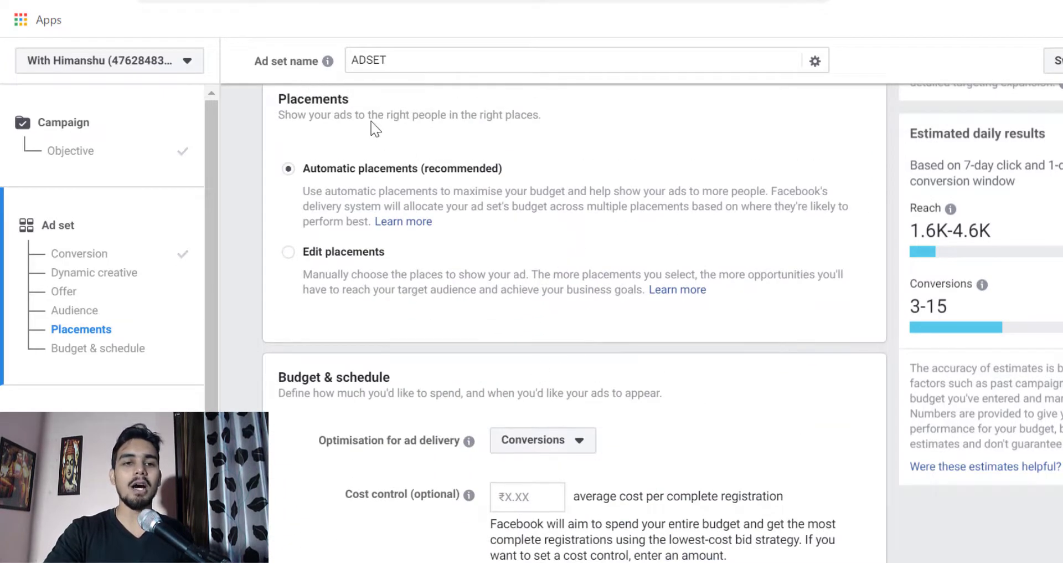
{"action": "scroll", "coordinate": [446, 332], "scroll_direction": "down", "scroll_amount": 1}
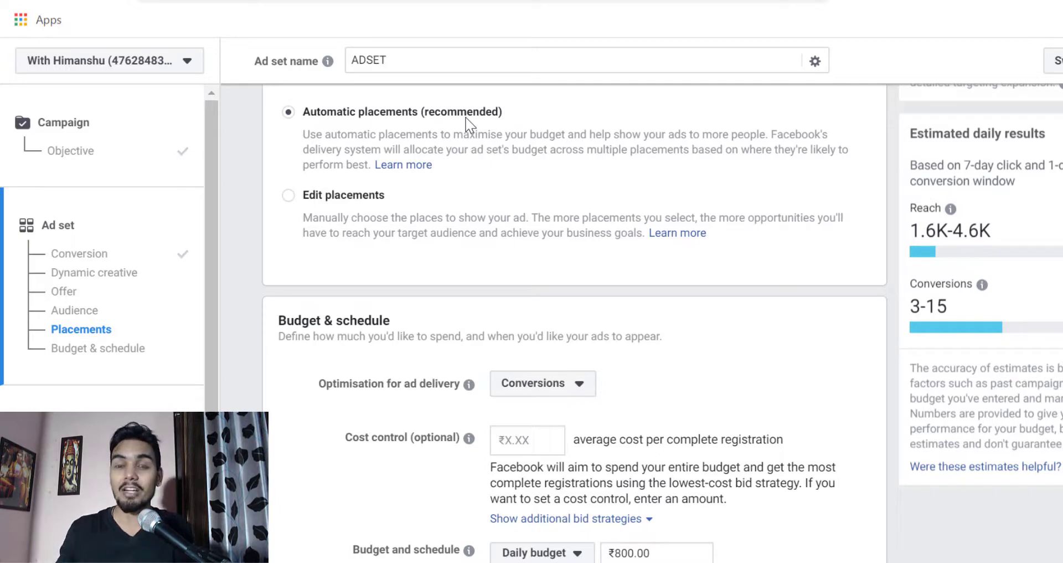
{"action": "left_click", "coordinate": [289, 195]}
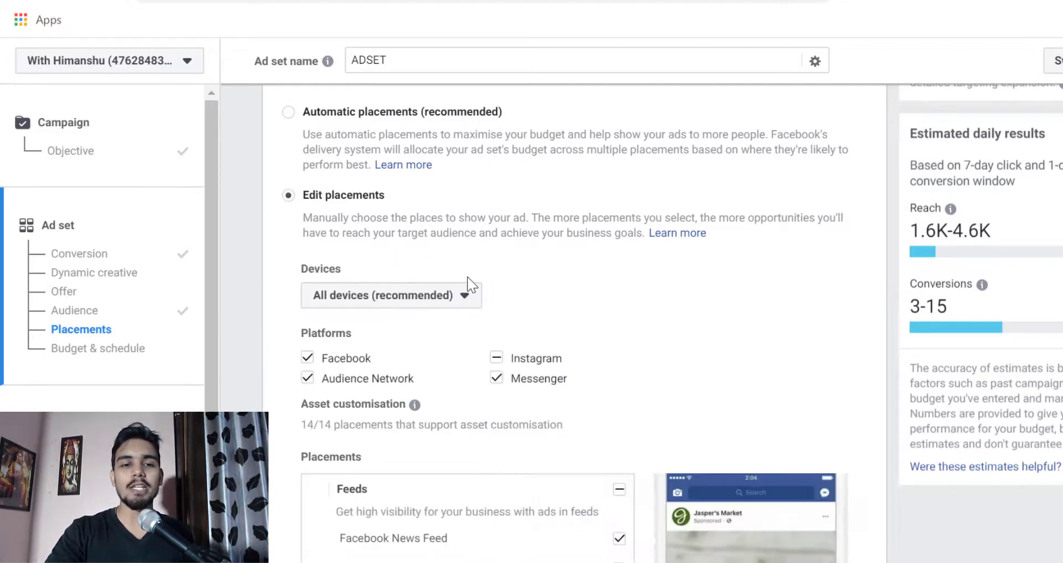
{"action": "scroll", "coordinate": [468, 284], "scroll_direction": "down", "scroll_amount": 4}
{"action": "mouse_move", "coordinate": [423, 177]}
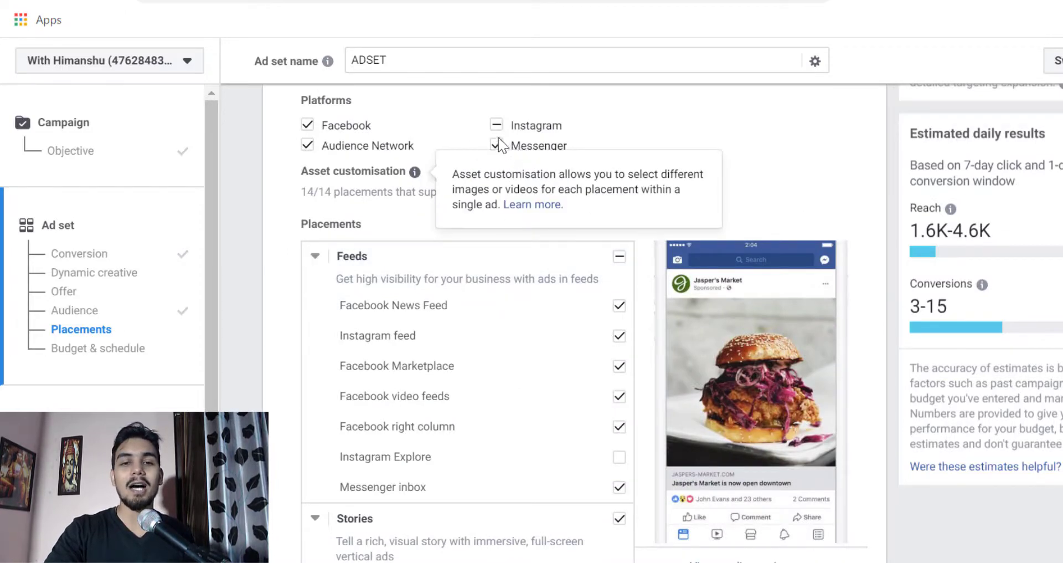
{"action": "scroll", "coordinate": [428, 266], "scroll_direction": "up", "scroll_amount": 2}
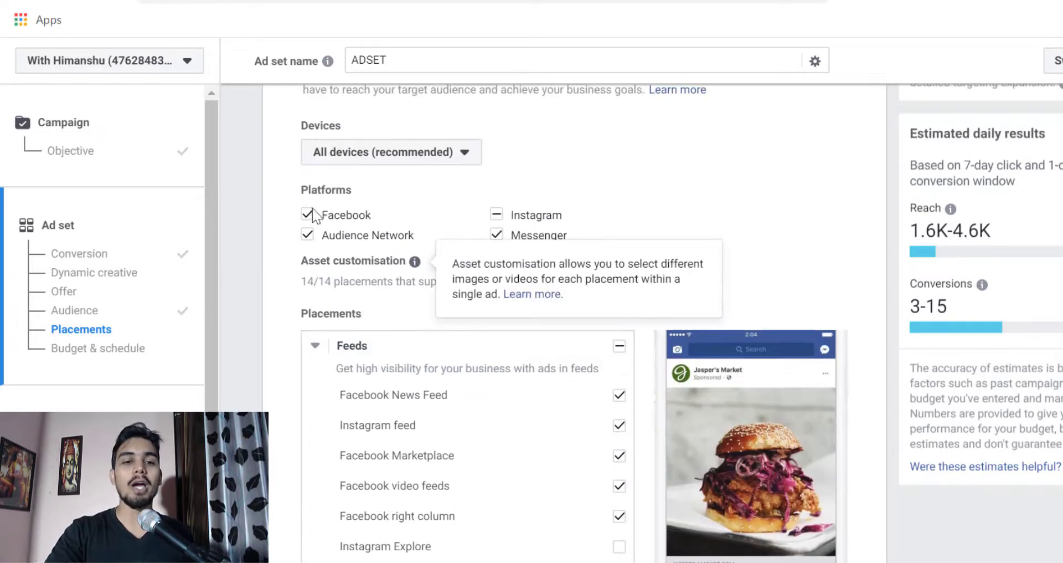
{"action": "scroll", "coordinate": [427, 263], "scroll_direction": "up", "scroll_amount": 3}
{"action": "left_click", "coordinate": [295, 162]}
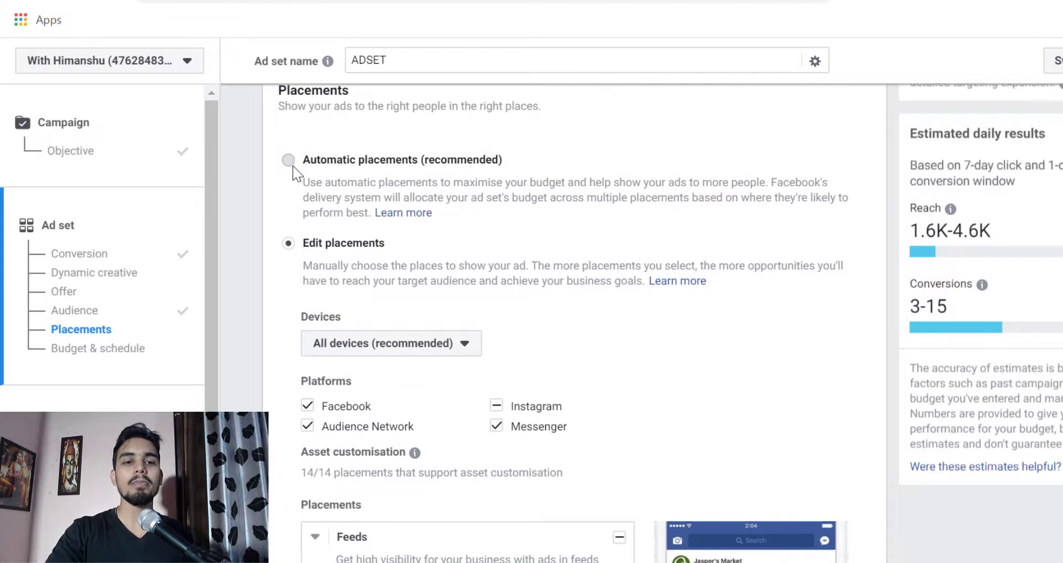
- Continue from the ad set's budget and schedule to the ad setup and name the ad AD1
{"action": "scroll", "coordinate": [640, 375], "scroll_direction": "down", "scroll_amount": 7}
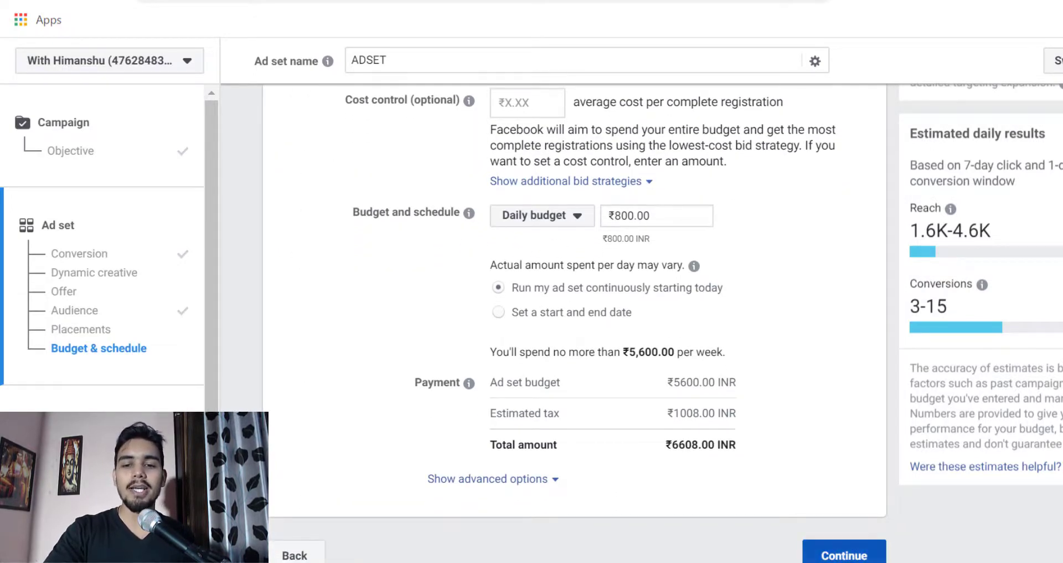
{"action": "left_click", "coordinate": [844, 554]}
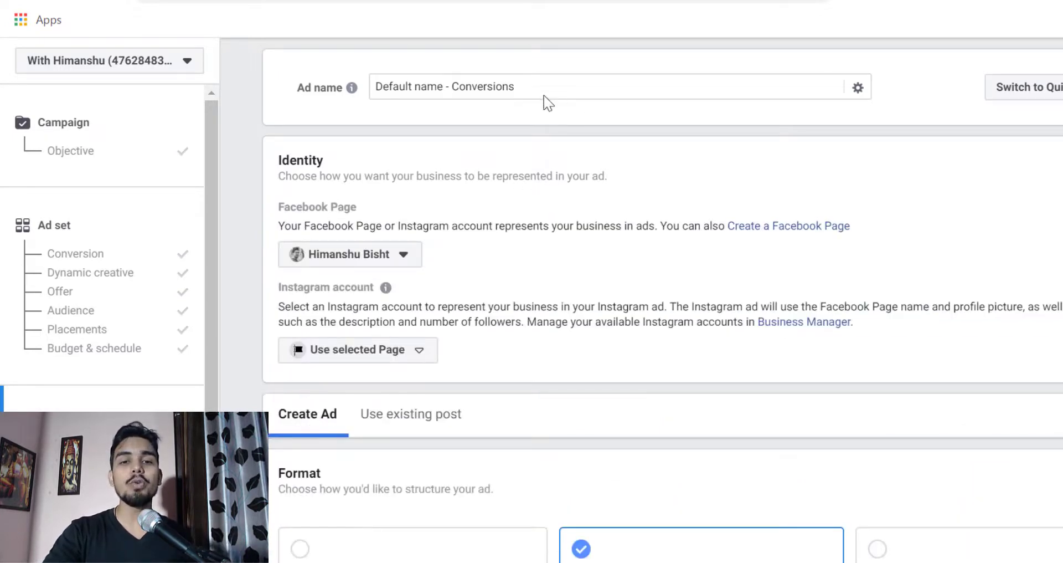
{"action": "left_click_drag", "start_coordinate": [544, 96], "coordinate": [370, 91]}
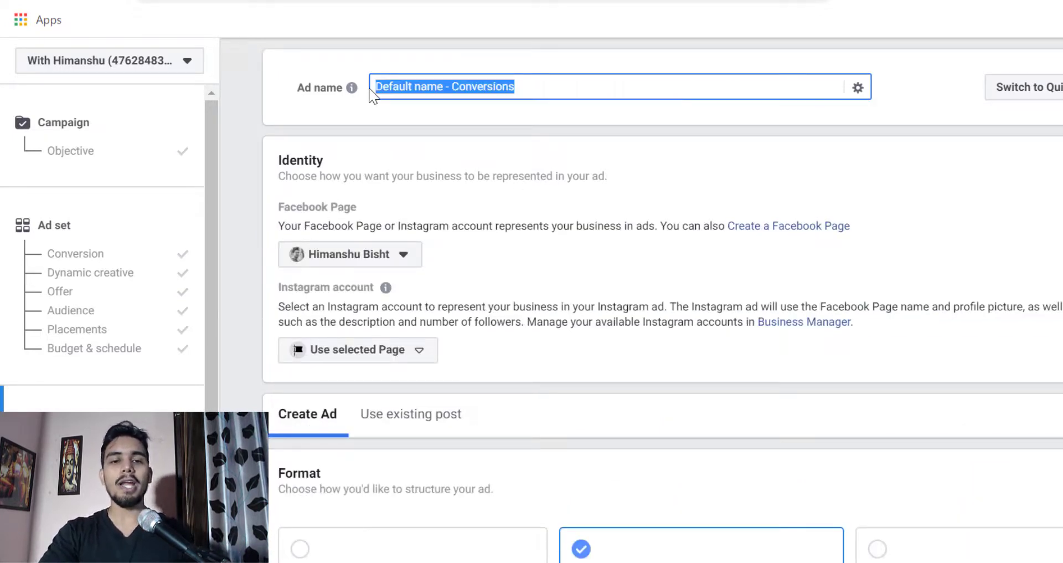
{"action": "type", "text": "AD1"}
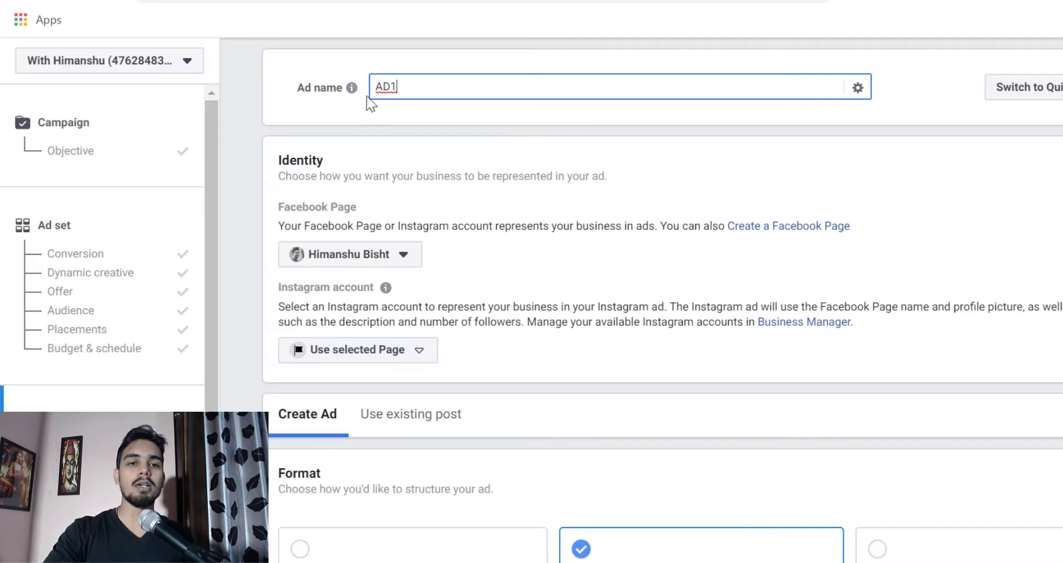
{"action": "mouse_move", "coordinate": [358, 89]}
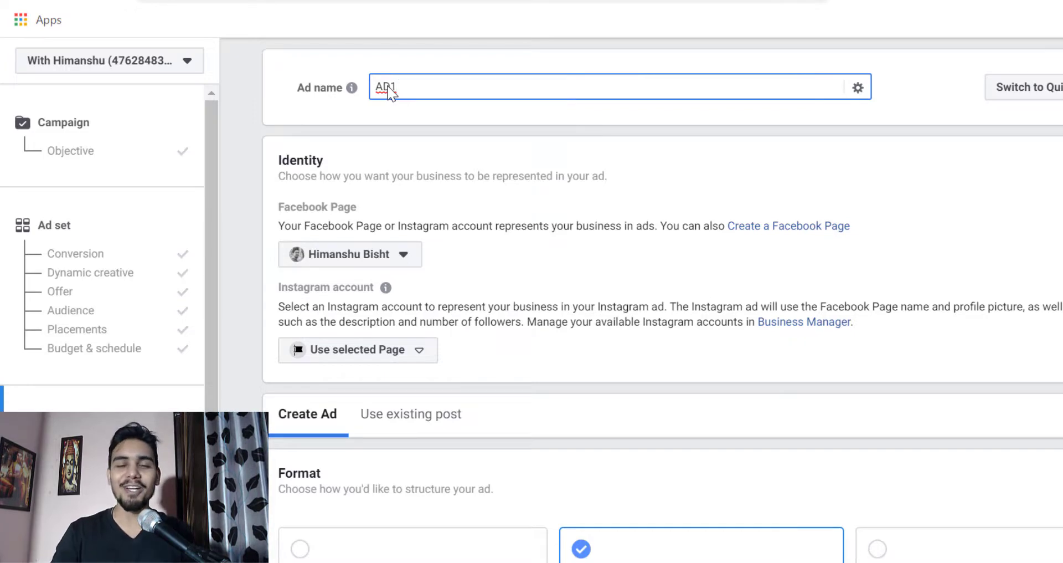
- Review the ad's Facebook Page and Instagram identity, the available formats, the Instant Experience option and the media section
{"action": "scroll", "coordinate": [654, 329], "scroll_direction": "down", "scroll_amount": 3}
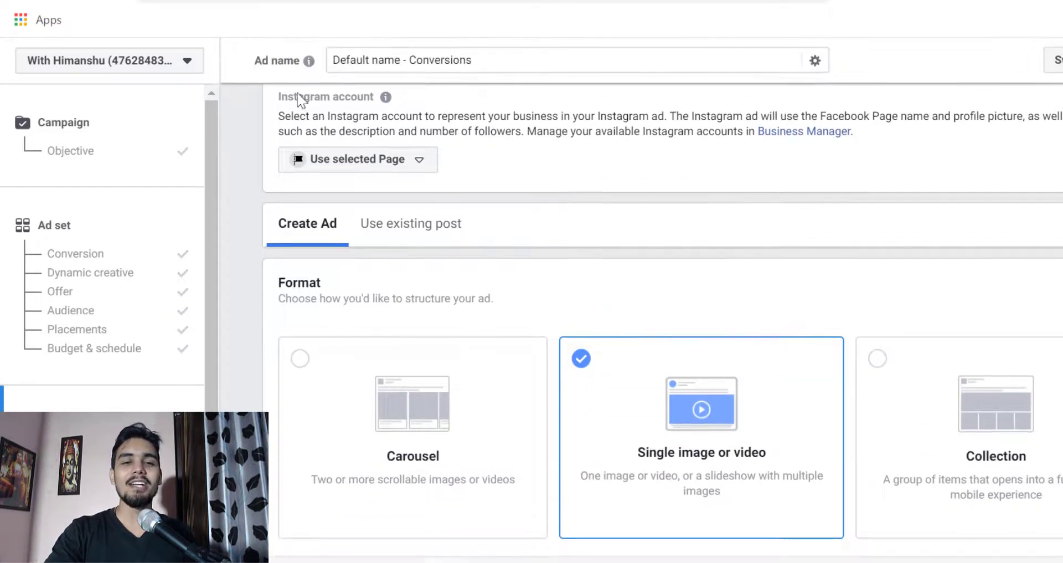
{"action": "scroll", "coordinate": [244, 282], "scroll_direction": "up", "scroll_amount": 3}
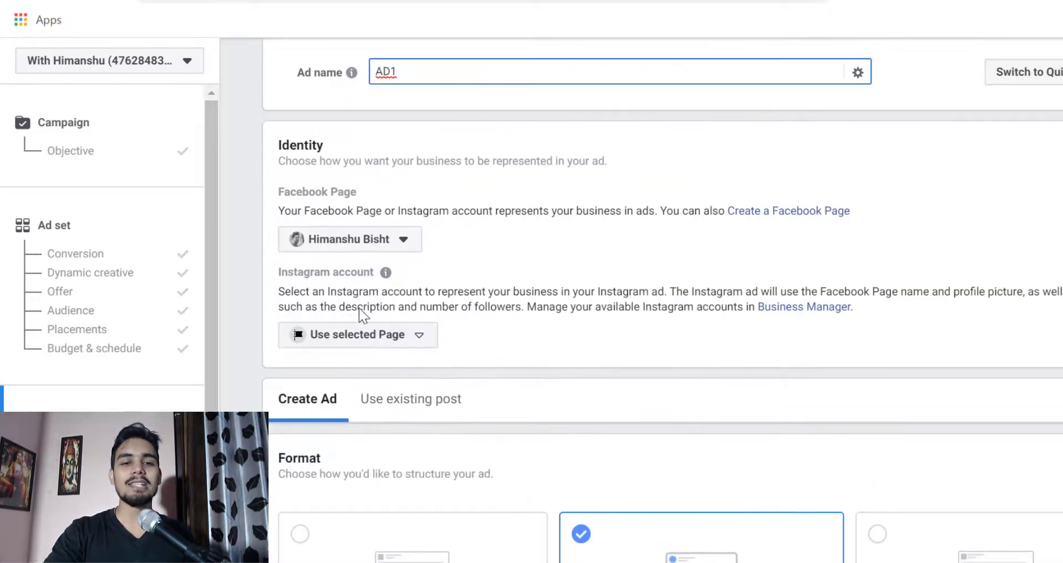
{"action": "scroll", "coordinate": [653, 305], "scroll_direction": "down", "scroll_amount": 5}
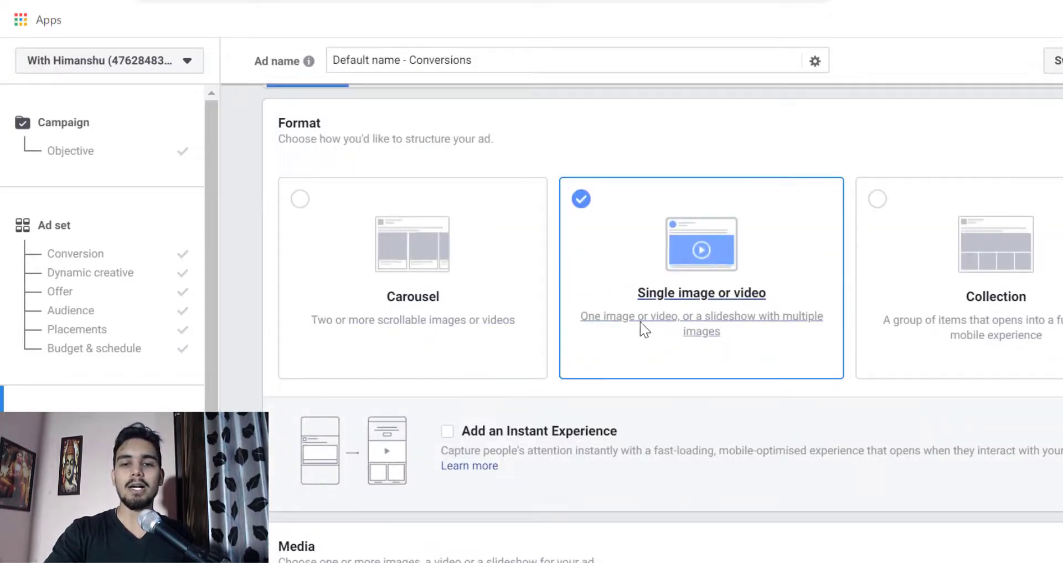
{"action": "scroll", "coordinate": [344, 309], "scroll_direction": "up", "scroll_amount": 4}
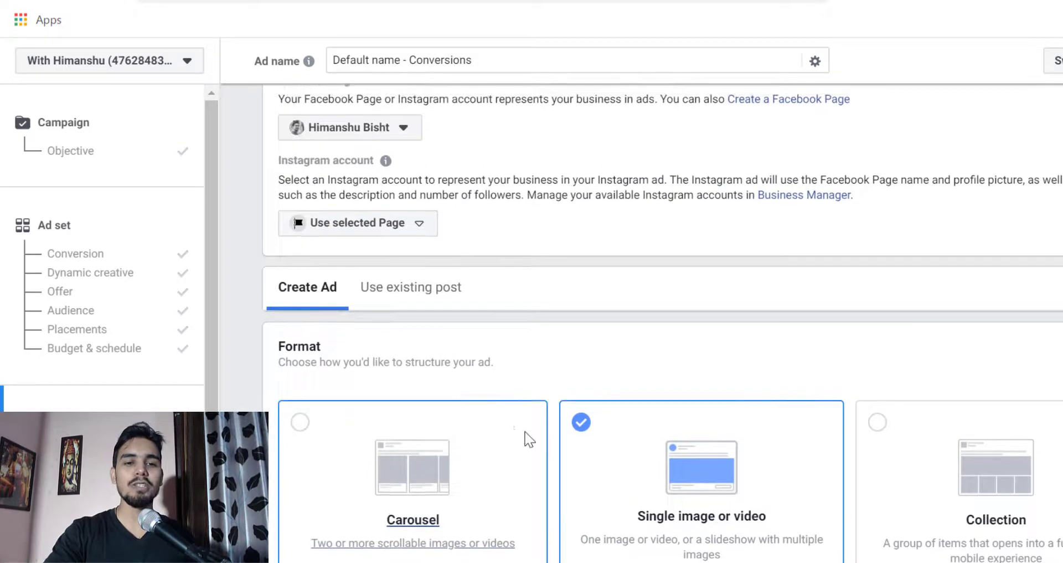
{"action": "scroll", "coordinate": [527, 437], "scroll_direction": "down", "scroll_amount": 2}
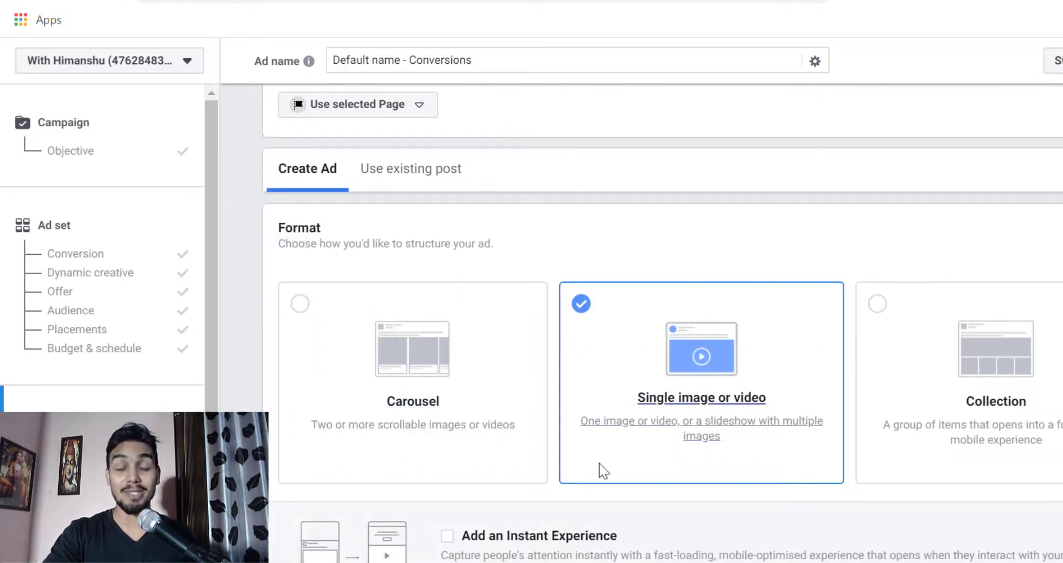
{"action": "scroll", "coordinate": [605, 443], "scroll_direction": "down", "scroll_amount": 1}
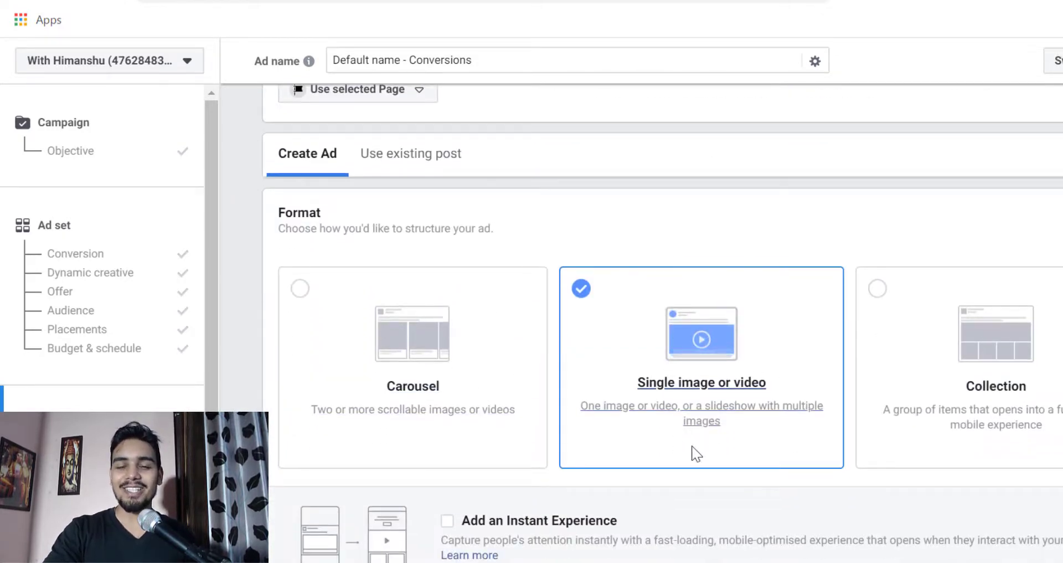
{"action": "scroll", "coordinate": [682, 424], "scroll_direction": "down", "scroll_amount": 2}
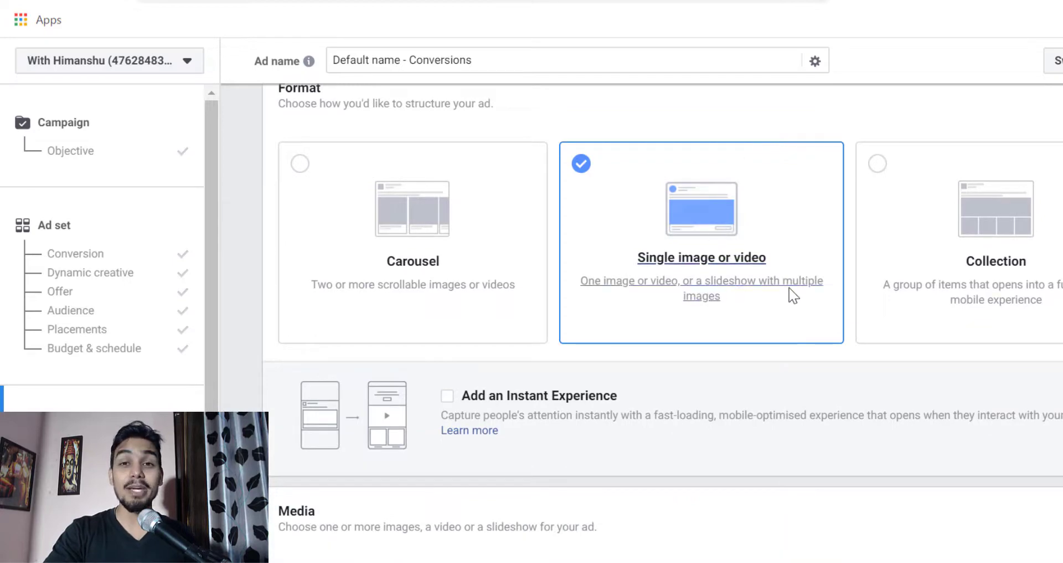
{"action": "scroll", "coordinate": [641, 386], "scroll_direction": "down", "scroll_amount": 1}
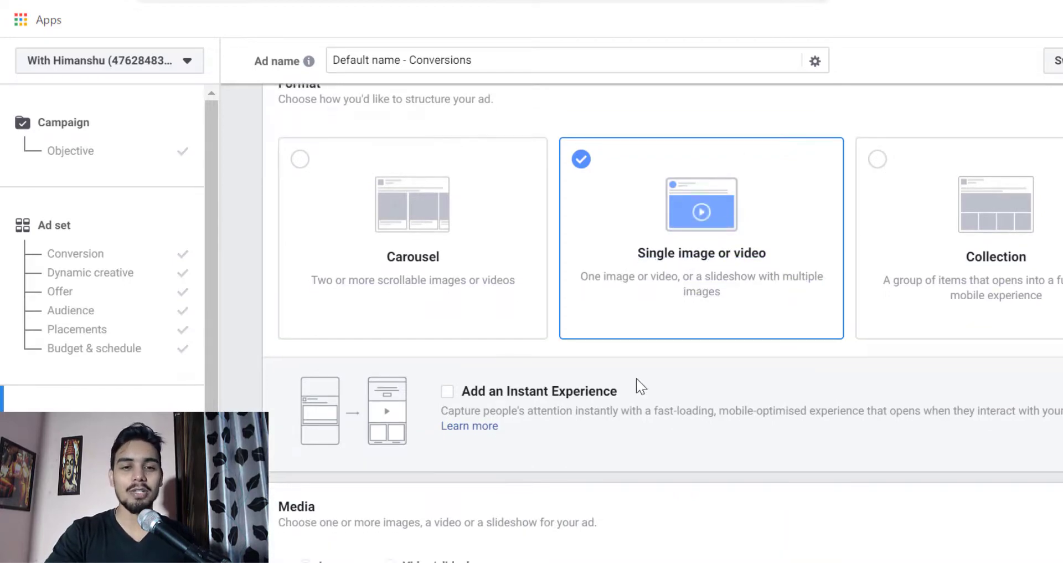
{"action": "scroll", "coordinate": [637, 385], "scroll_direction": "down", "scroll_amount": 6}
{"action": "scroll", "coordinate": [609, 359], "scroll_direction": "up", "scroll_amount": 3}
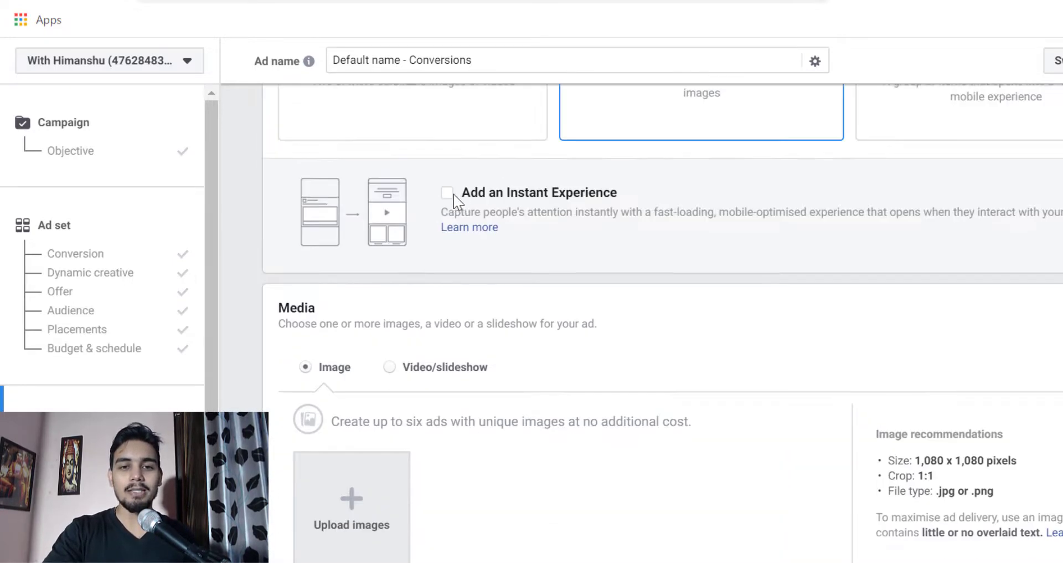
{"action": "scroll", "coordinate": [431, 259], "scroll_direction": "down", "scroll_amount": 3}
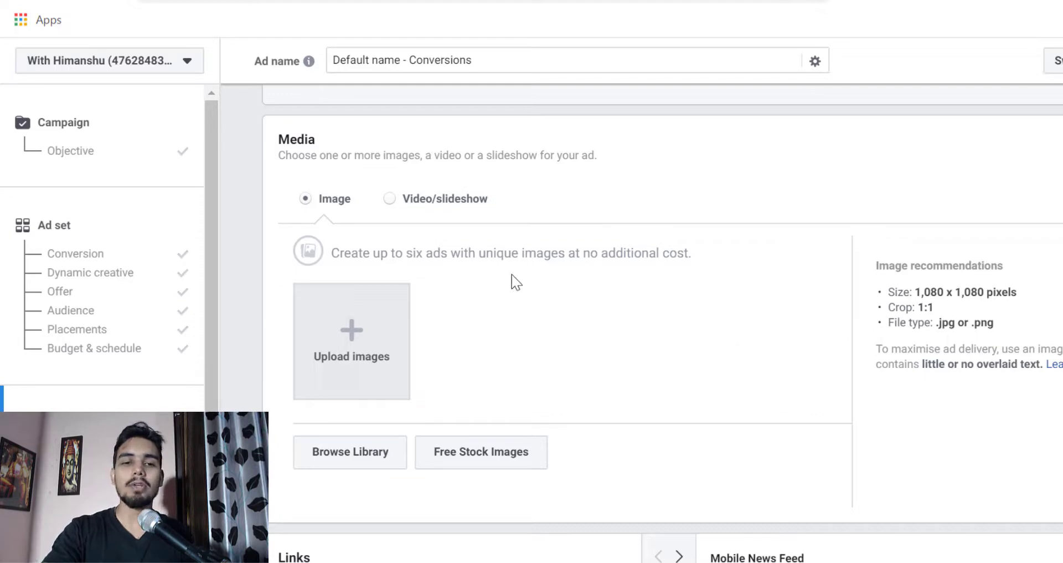
- Switch the ad's media type to Video/slideshow to view its options and return to Image
{"action": "left_click", "coordinate": [316, 376]}
{"action": "scroll", "coordinate": [549, 383], "scroll_direction": "down", "scroll_amount": 8}
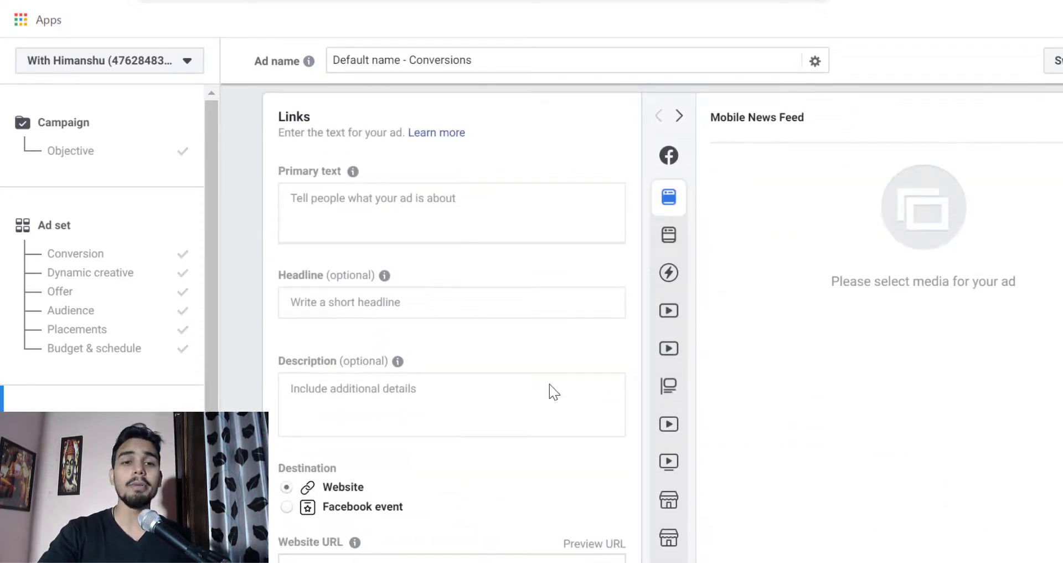
{"action": "scroll", "coordinate": [549, 384], "scroll_direction": "up", "scroll_amount": 8}
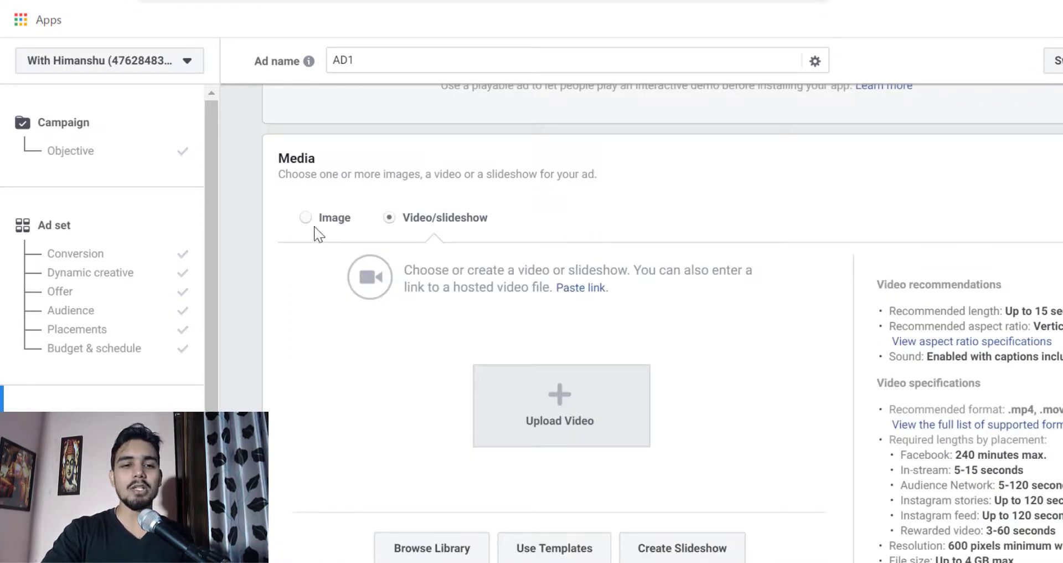
{"action": "left_click", "coordinate": [304, 217]}
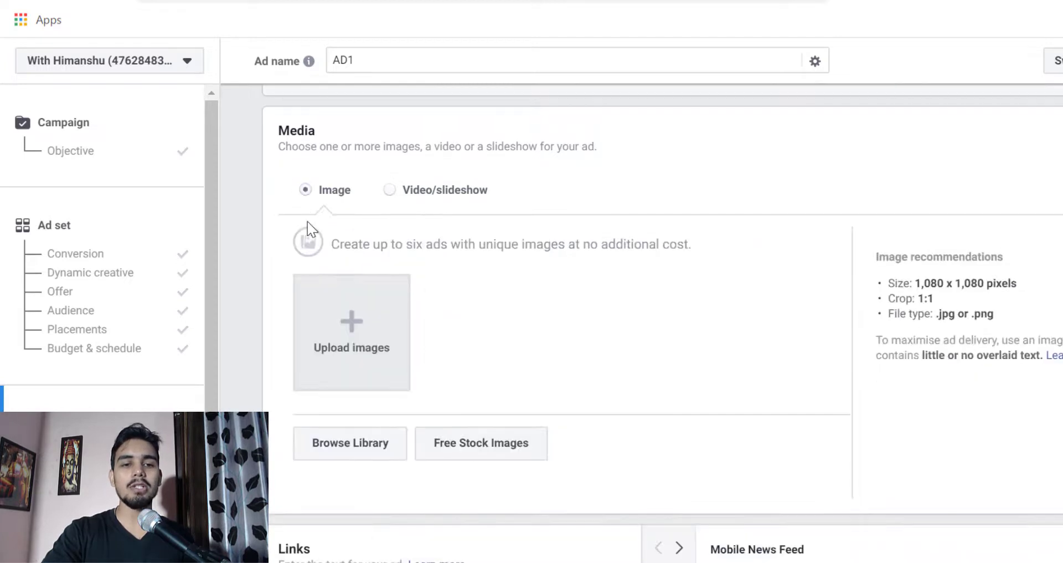
- Upload the image AFFILIATE MKT COURSE.png from the Desktop's YouTube folder as the ad's media
{"action": "left_click", "coordinate": [349, 357]}
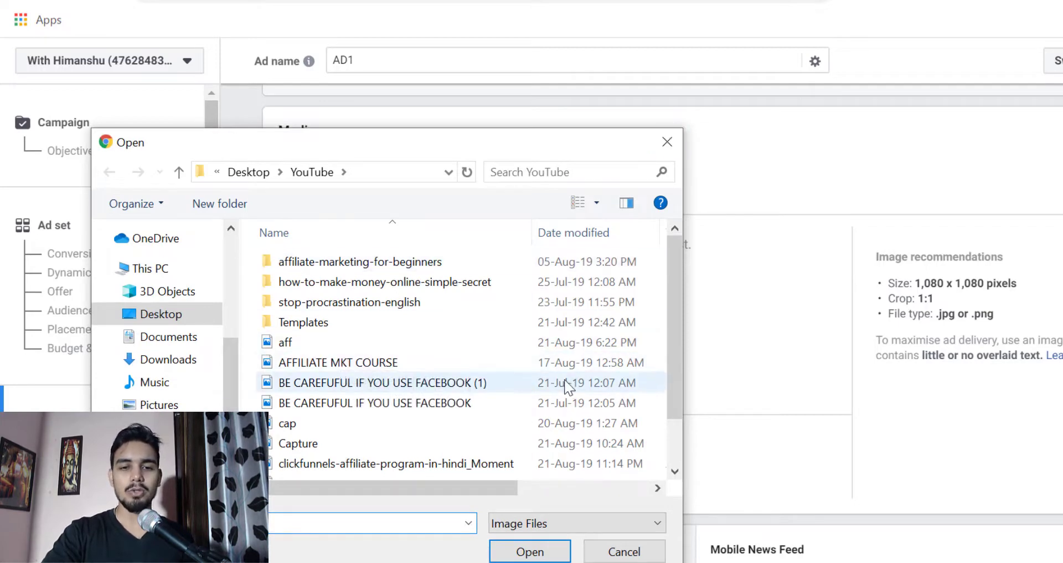
{"action": "key", "text": "Escape"}
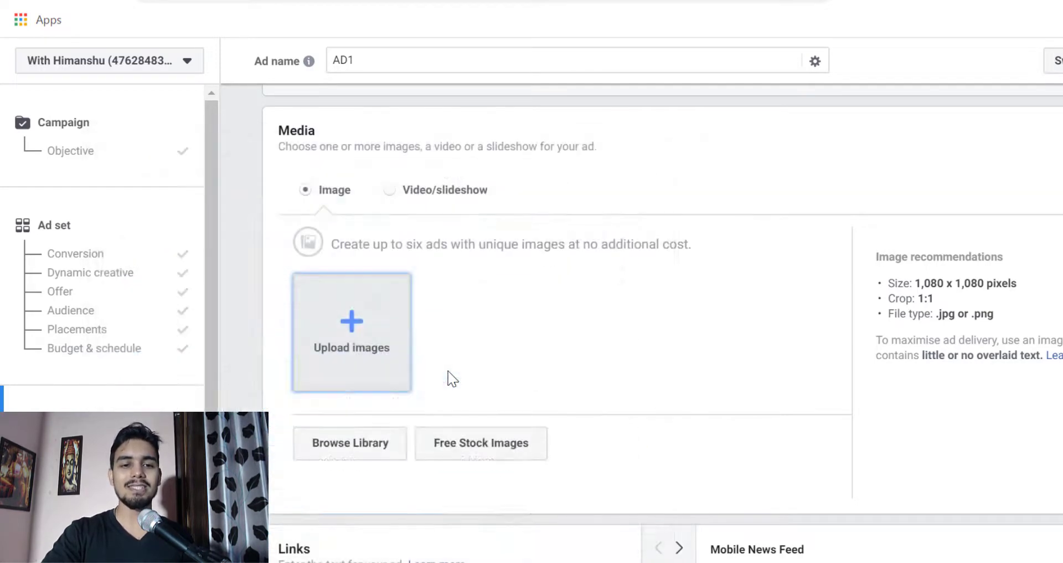
{"action": "left_click", "coordinate": [655, 356]}
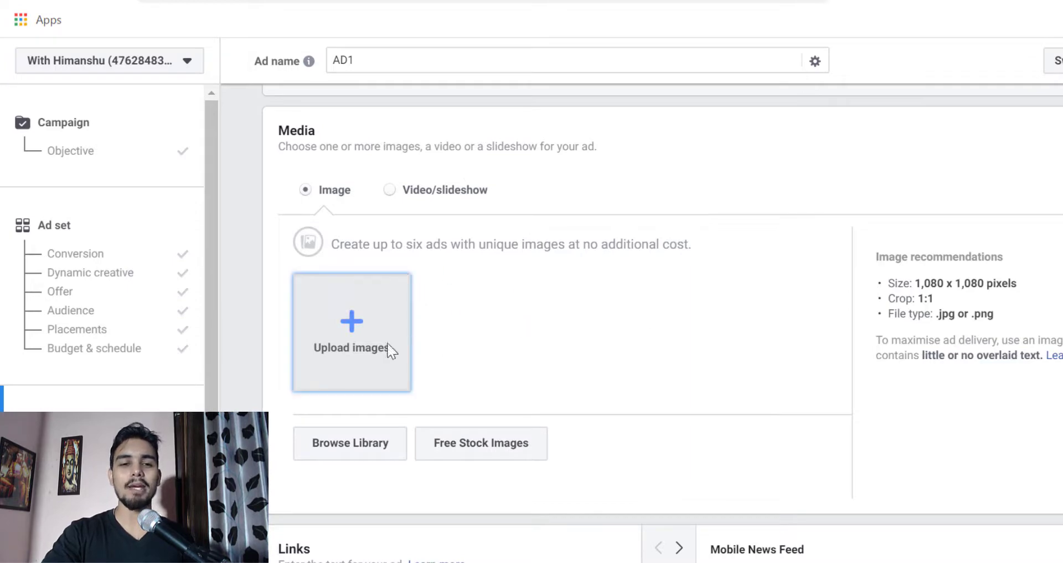
{"action": "scroll", "coordinate": [562, 350], "scroll_direction": "up", "scroll_amount": 5}
{"action": "scroll", "coordinate": [472, 387], "scroll_direction": "down", "scroll_amount": 8}
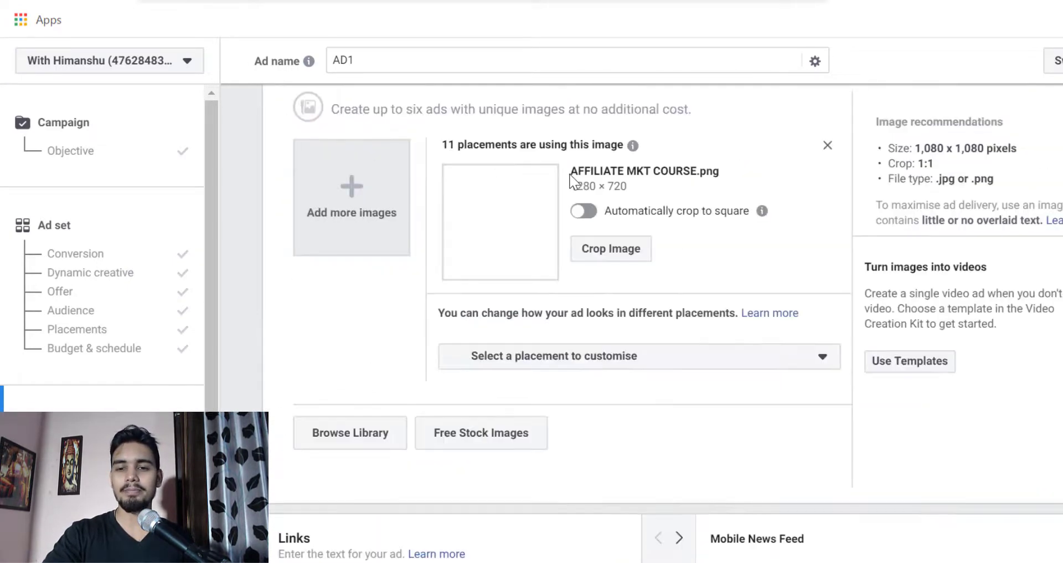
- Check the uploaded image in the Mobile News Feed preview, and turn its automatic crop to square on and off again
{"action": "scroll", "coordinate": [570, 179], "scroll_direction": "down", "scroll_amount": 2}
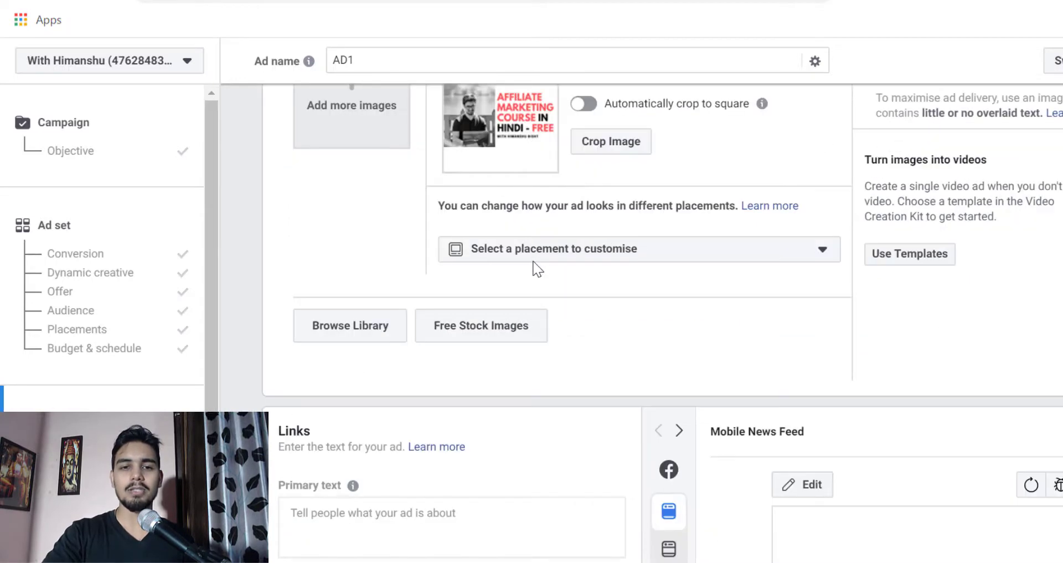
{"action": "scroll", "coordinate": [534, 269], "scroll_direction": "down", "scroll_amount": 2}
{"action": "scroll", "coordinate": [604, 332], "scroll_direction": "down", "scroll_amount": 4}
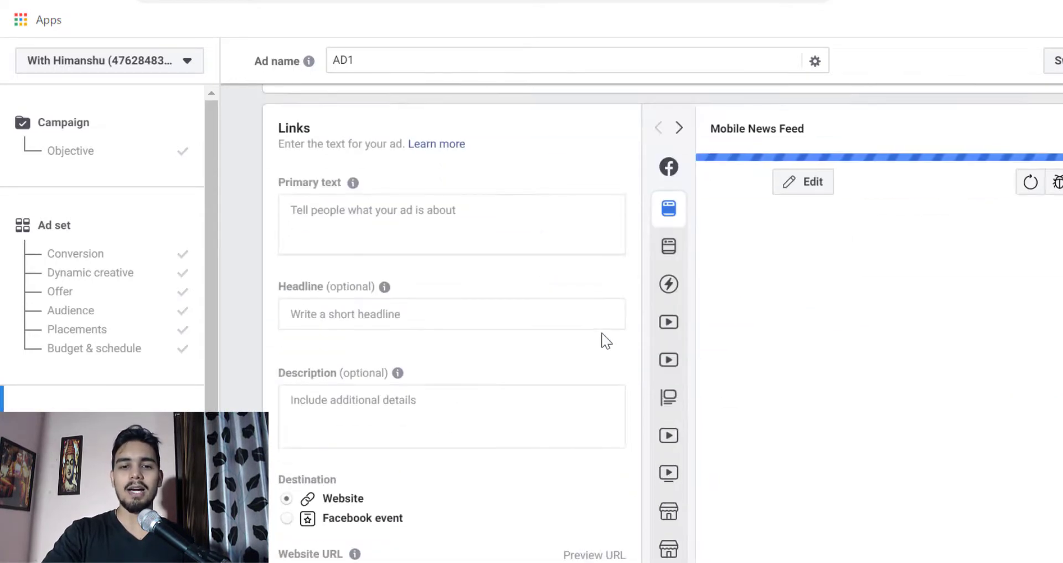
{"action": "scroll", "coordinate": [505, 303], "scroll_direction": "up", "scroll_amount": 8}
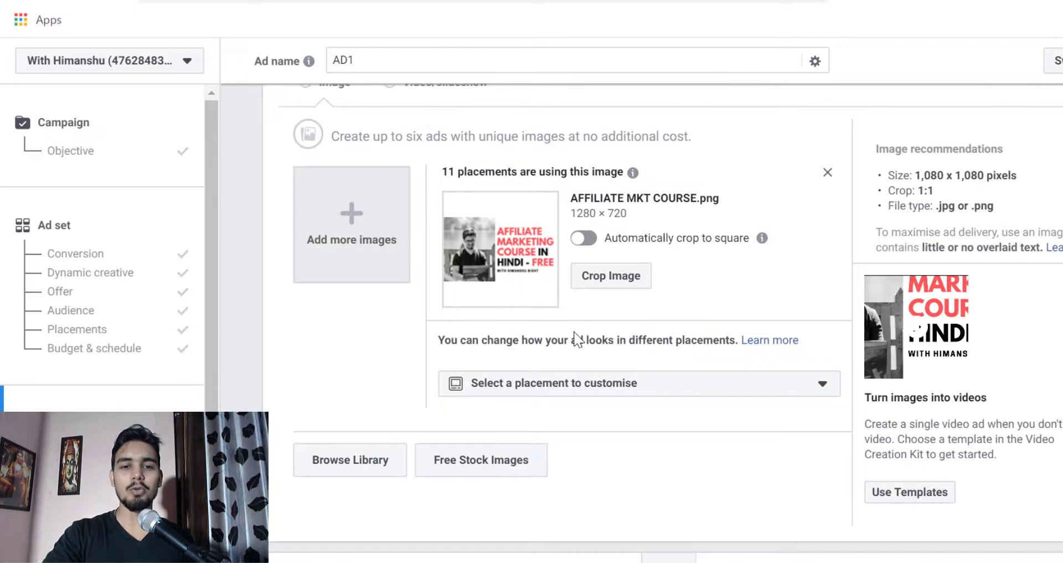
{"action": "scroll", "coordinate": [576, 337], "scroll_direction": "down", "scroll_amount": 4}
{"action": "scroll", "coordinate": [576, 337], "scroll_direction": "down", "scroll_amount": 4}
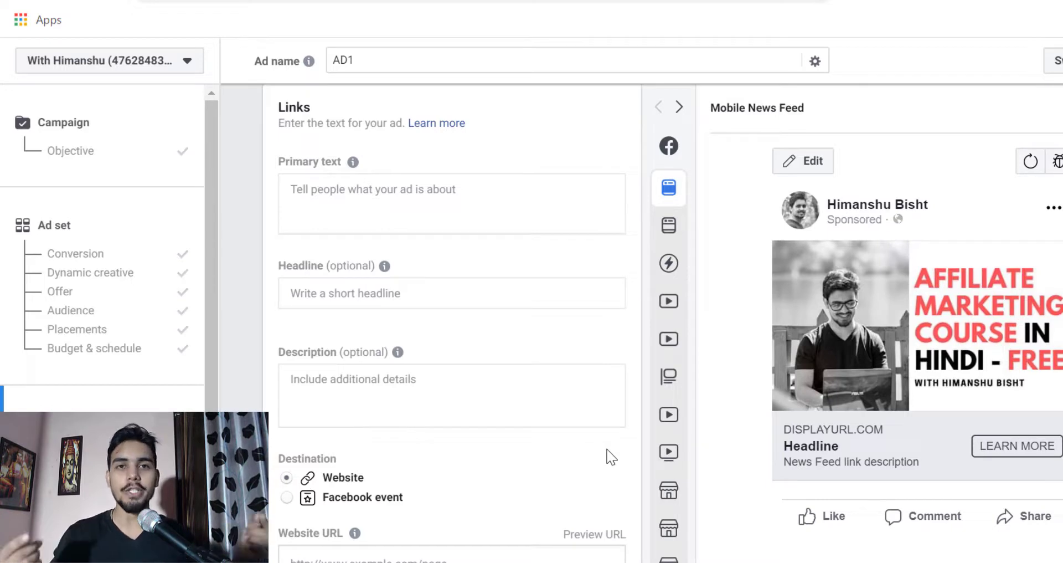
{"action": "scroll", "coordinate": [536, 325], "scroll_direction": "up", "scroll_amount": 10}
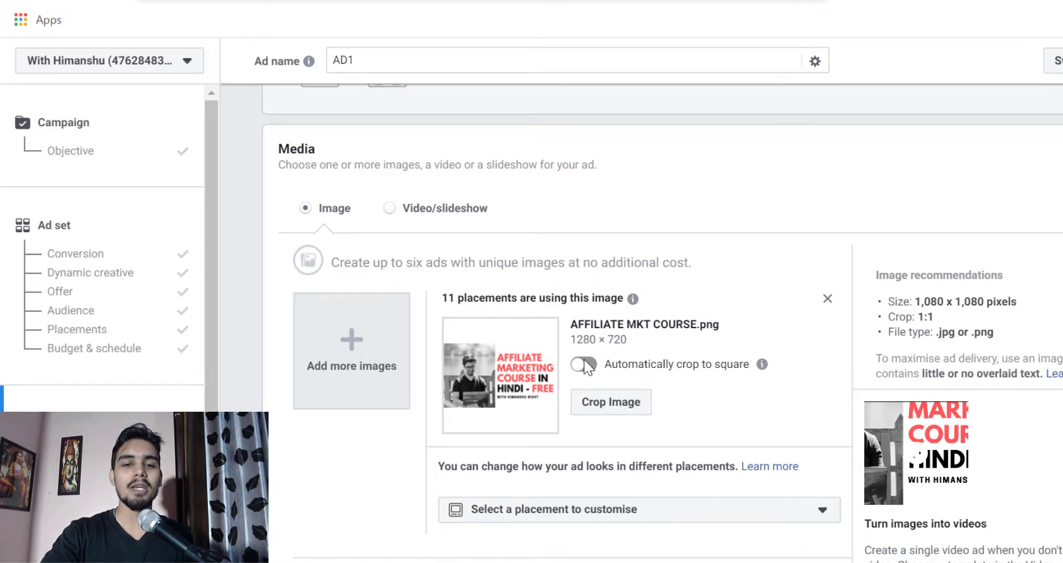
{"action": "left_click", "coordinate": [584, 360]}
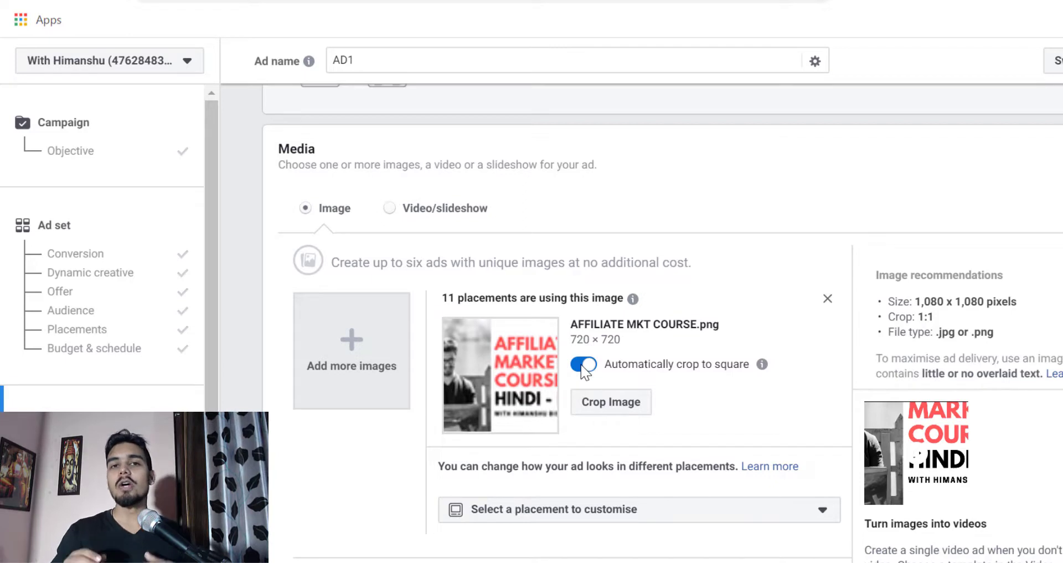
{"action": "left_click", "coordinate": [584, 366]}
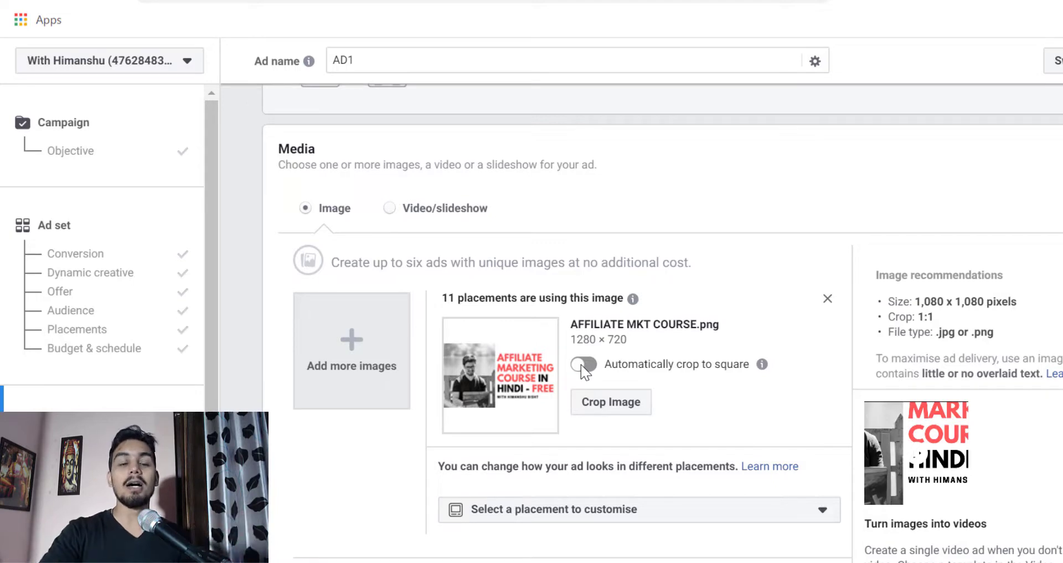
- Examine the Links section's primary text, headline, description, destination, website URL, display link and call-to-action fields
{"action": "scroll", "coordinate": [636, 421], "scroll_direction": "down", "scroll_amount": 5}
{"action": "scroll", "coordinate": [649, 443], "scroll_direction": "down", "scroll_amount": 2}
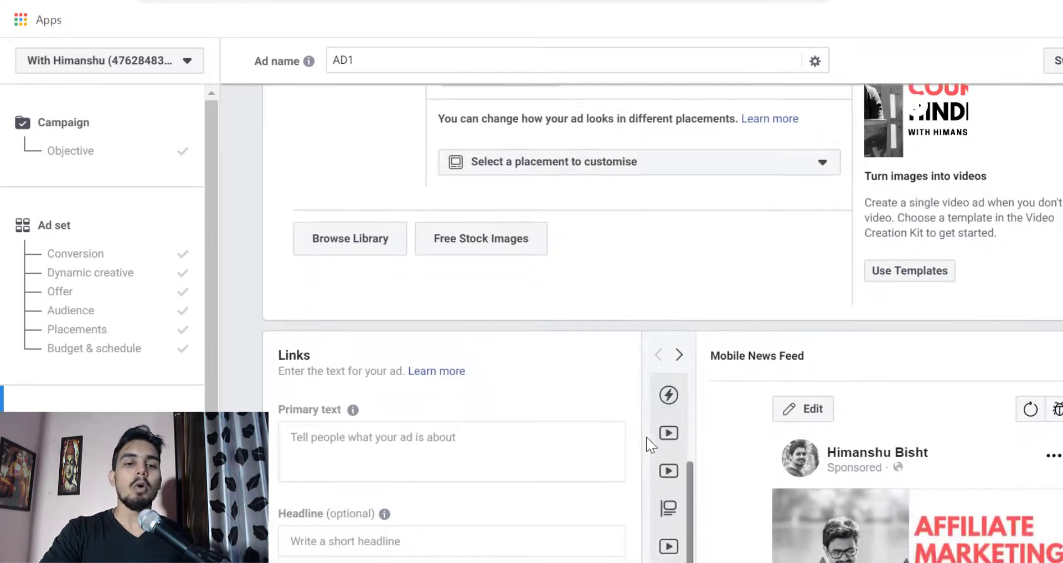
{"action": "left_click", "coordinate": [407, 455]}
{"action": "scroll", "coordinate": [420, 438], "scroll_direction": "down", "scroll_amount": 2}
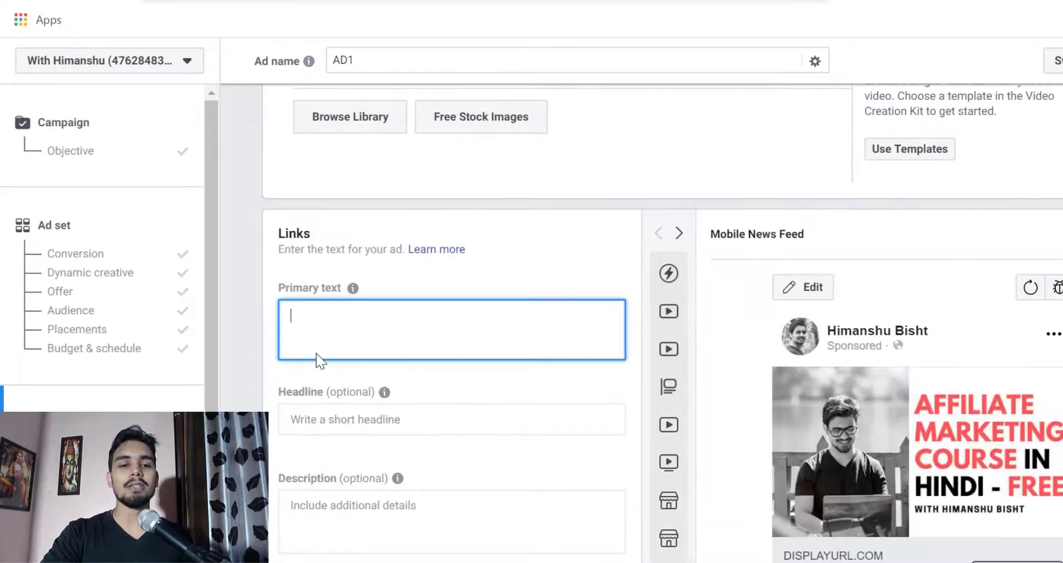
{"action": "scroll", "coordinate": [466, 332], "scroll_direction": "down", "scroll_amount": 2}
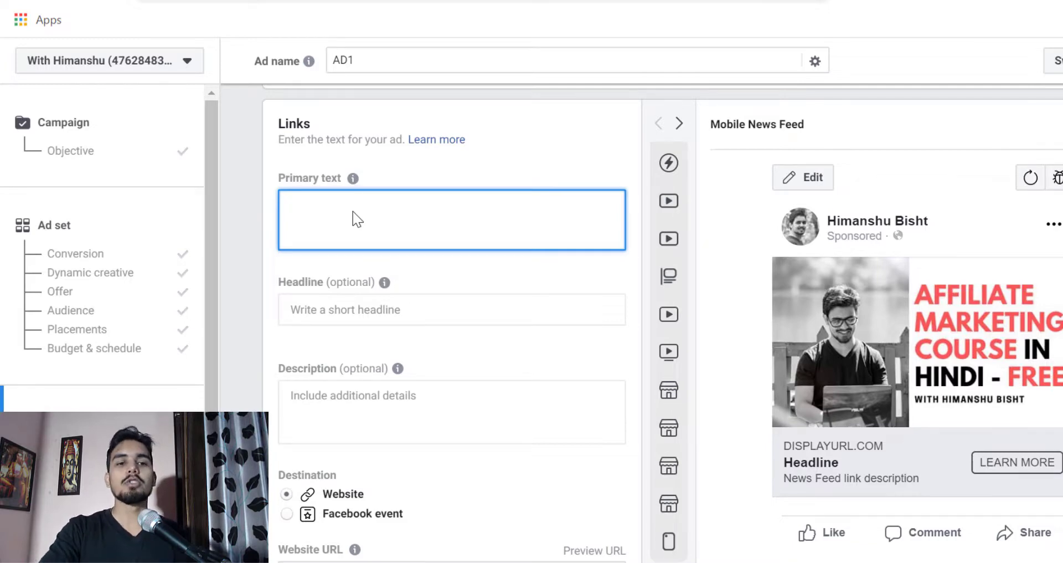
{"action": "scroll", "coordinate": [371, 365], "scroll_direction": "down", "scroll_amount": 3}
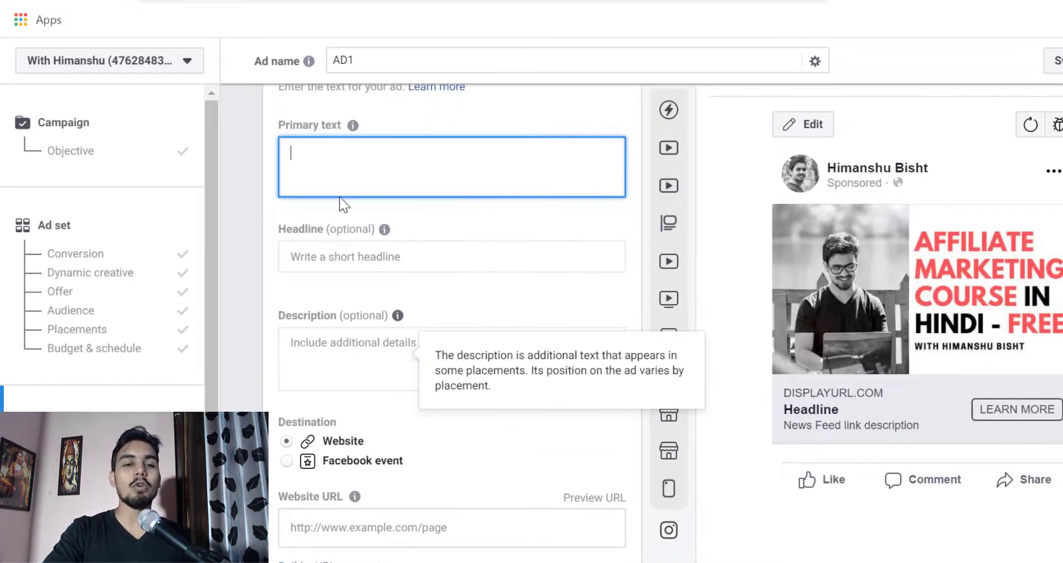
{"action": "scroll", "coordinate": [408, 385], "scroll_direction": "down", "scroll_amount": 2}
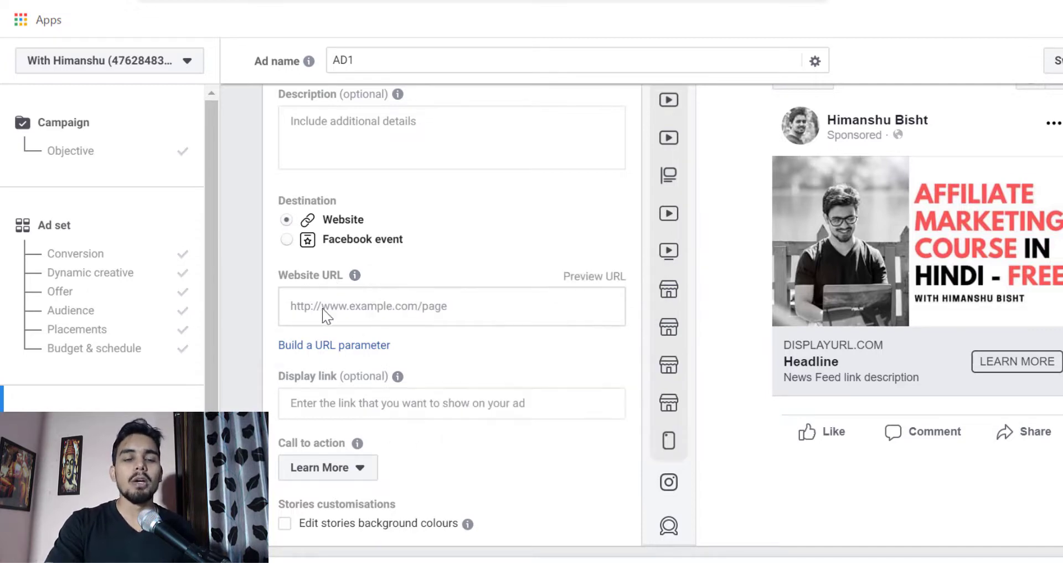
{"action": "scroll", "coordinate": [366, 387], "scroll_direction": "up", "scroll_amount": 3}
{"action": "scroll", "coordinate": [348, 292], "scroll_direction": "up", "scroll_amount": 3}
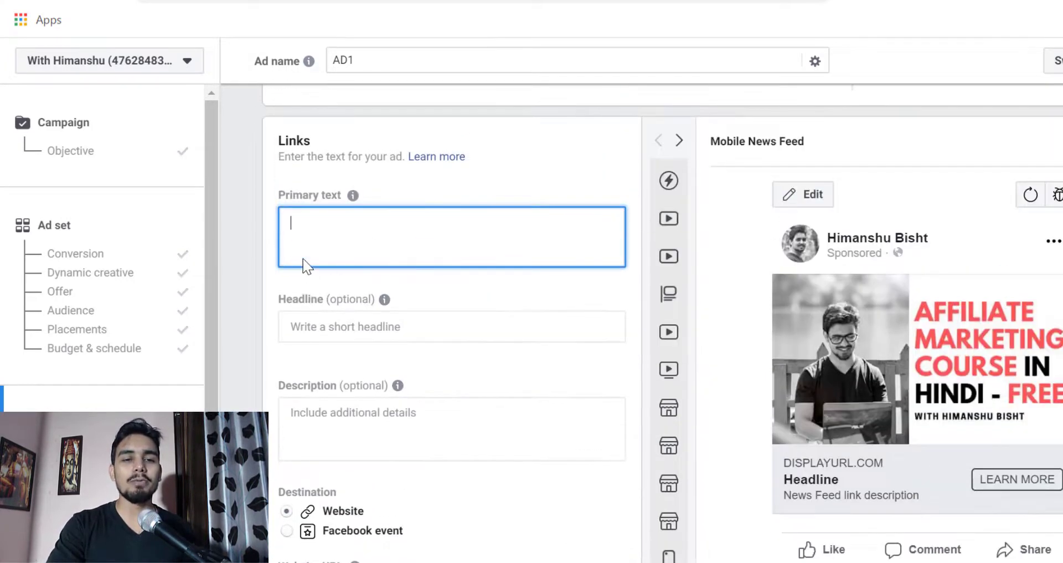
- Open the review of the draft campaign, ad set and ad before confirming
{"action": "scroll", "coordinate": [358, 390], "scroll_direction": "down", "scroll_amount": 1}
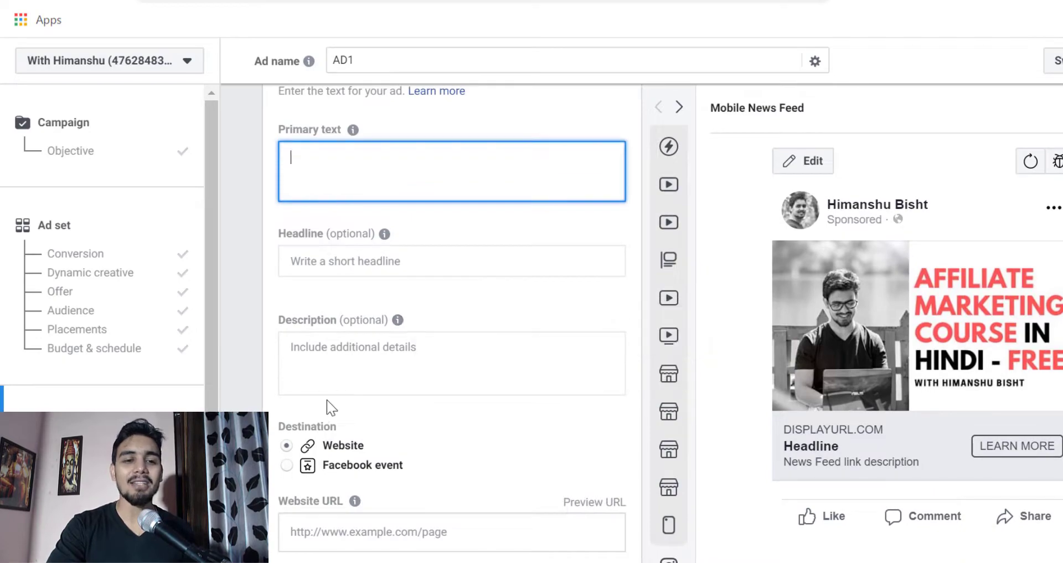
{"action": "scroll", "coordinate": [326, 400], "scroll_direction": "down", "scroll_amount": 3}
{"action": "scroll", "coordinate": [372, 398], "scroll_direction": "down", "scroll_amount": 2}
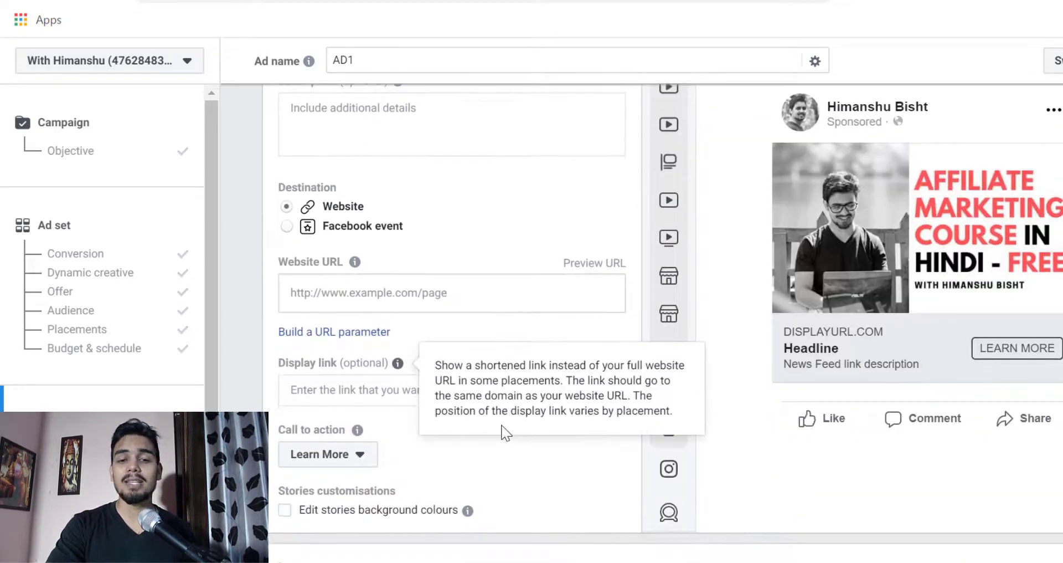
{"action": "scroll", "coordinate": [883, 467], "scroll_direction": "down", "scroll_amount": 8}
{"action": "scroll", "coordinate": [888, 468], "scroll_direction": "down", "scroll_amount": 3}
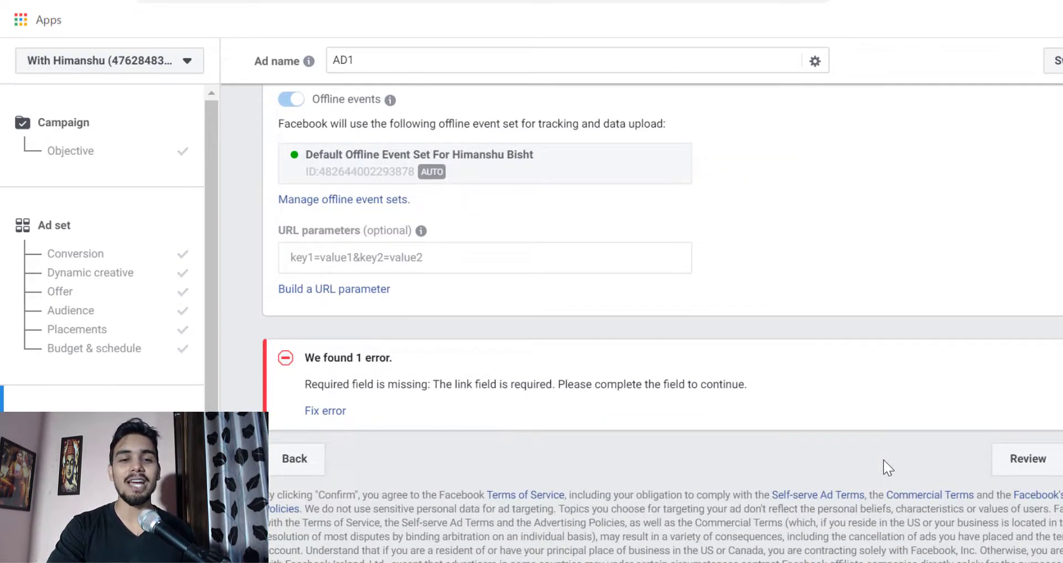
{"action": "scroll", "coordinate": [640, 368], "scroll_direction": "up", "scroll_amount": 5}
{"action": "scroll", "coordinate": [822, 387], "scroll_direction": "down", "scroll_amount": 5}
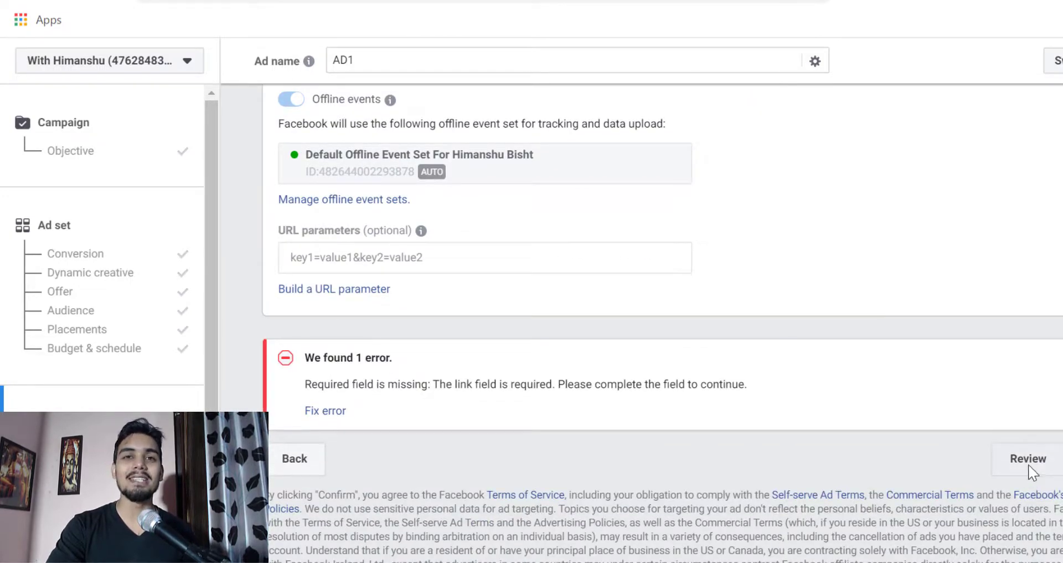
{"action": "left_click", "coordinate": [1009, 468]}
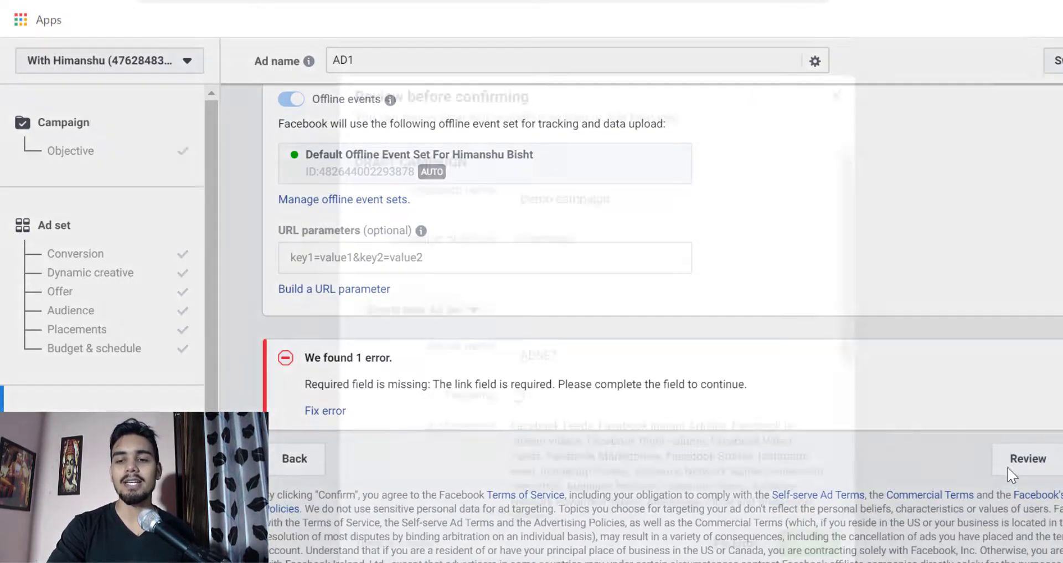
- Review the ad set's name, full targeting details, ad placements, and budget and schedule in the pre-confirmation summary
{"action": "scroll", "coordinate": [679, 365], "scroll_direction": "down", "scroll_amount": 5}
{"action": "scroll", "coordinate": [570, 297], "scroll_direction": "up", "scroll_amount": 5}
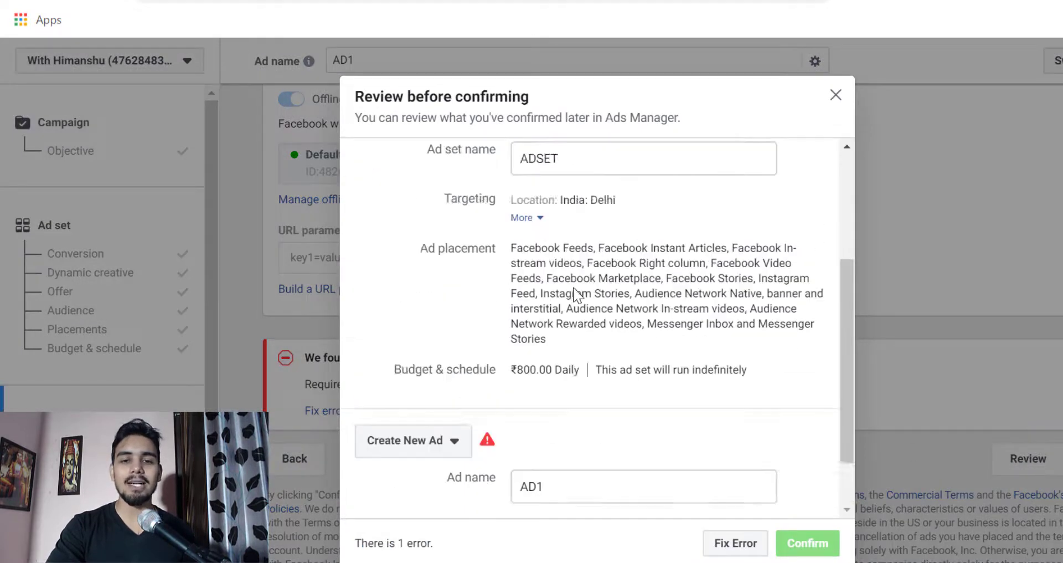
{"action": "scroll", "coordinate": [600, 376], "scroll_direction": "down", "scroll_amount": 2}
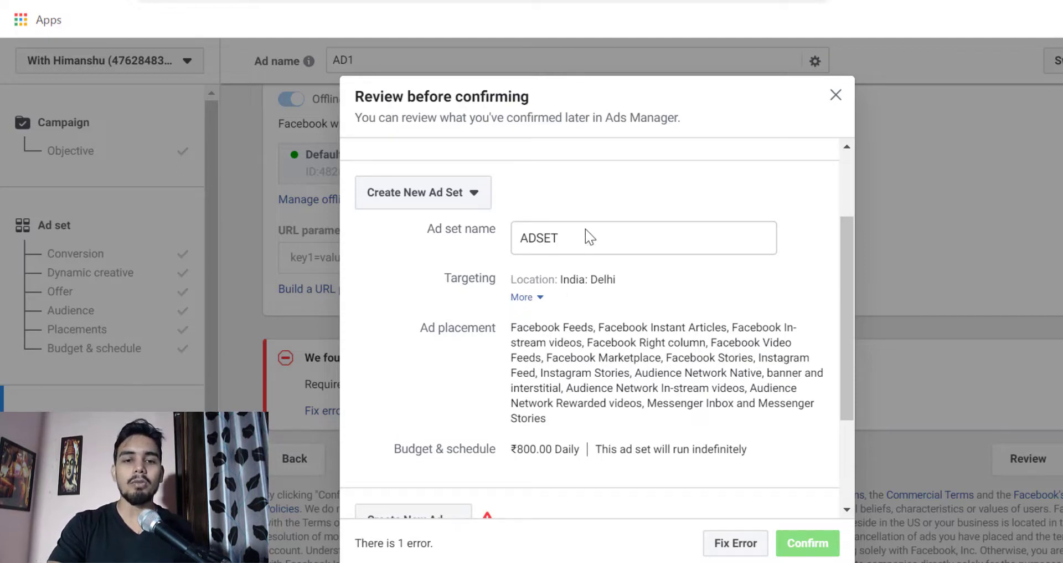
{"action": "left_click", "coordinate": [550, 244]}
{"action": "double_click", "coordinate": [534, 251]}
{"action": "scroll", "coordinate": [520, 232], "scroll_direction": "down", "scroll_amount": 2}
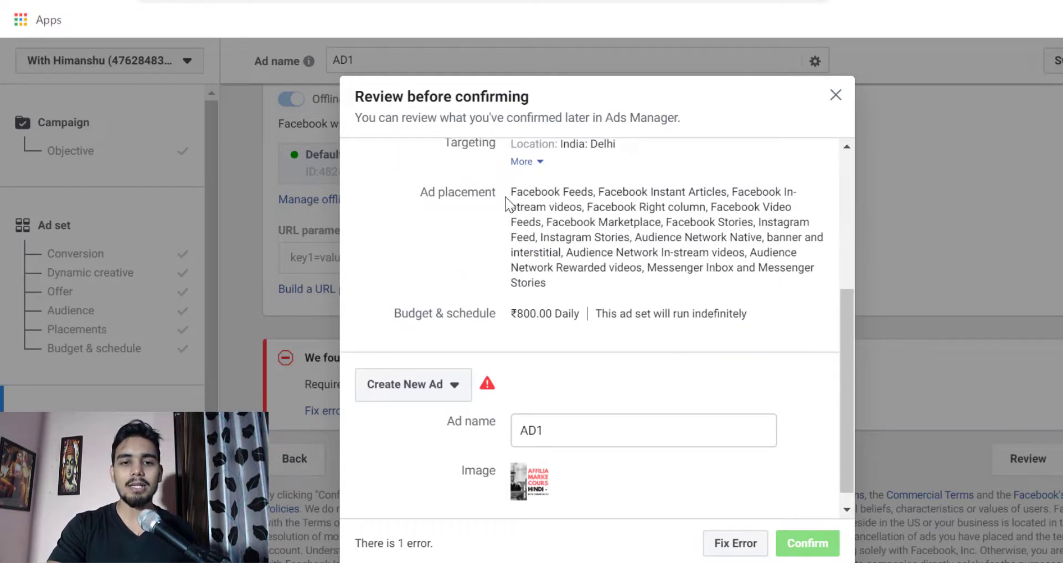
{"action": "left_click_drag", "start_coordinate": [510, 192], "coordinate": [580, 281]}
{"action": "scroll", "coordinate": [581, 282], "scroll_direction": "up", "scroll_amount": 1}
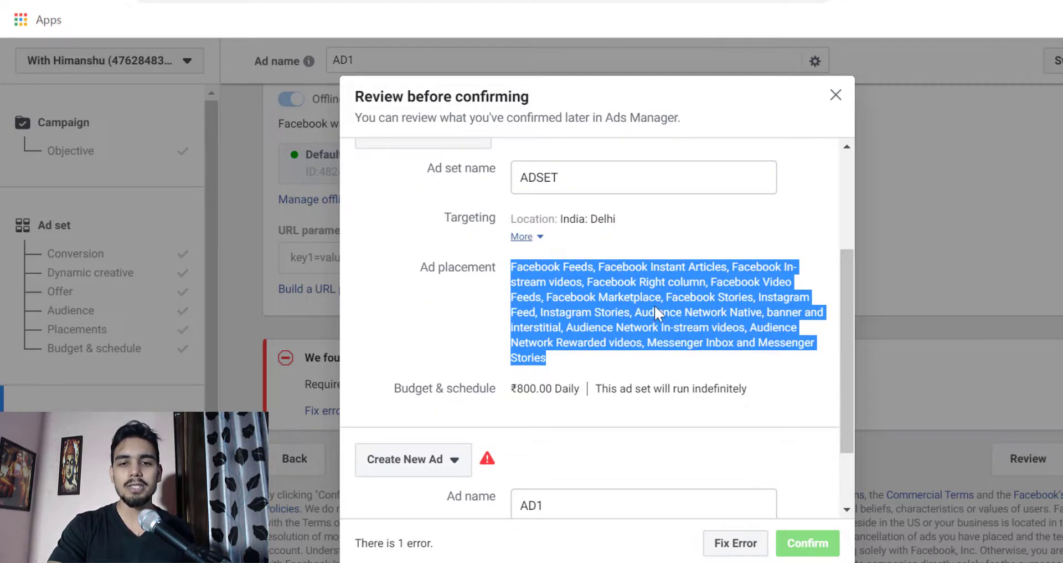
- Check the new ad's name, image and error warning in the summary, and close the review without confirming
{"action": "scroll", "coordinate": [563, 363], "scroll_direction": "down", "scroll_amount": 3}
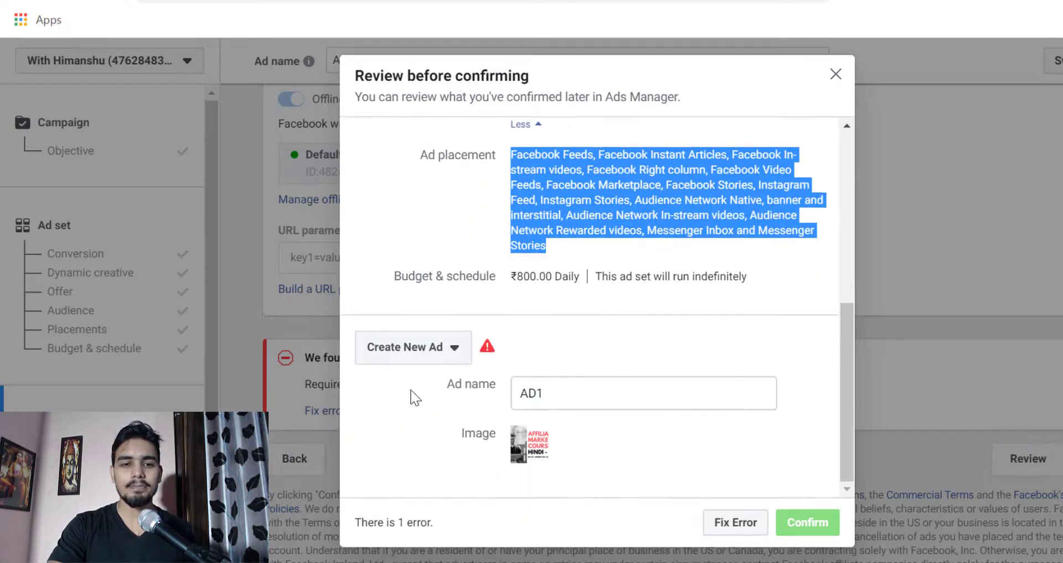
{"action": "double_click", "coordinate": [559, 393]}
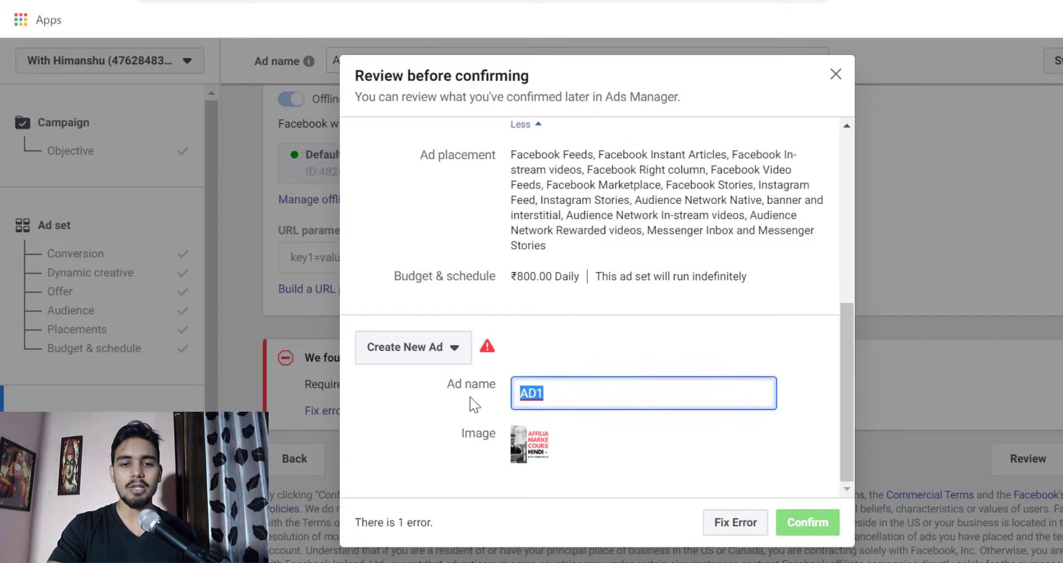
{"action": "mouse_move", "coordinate": [488, 349]}
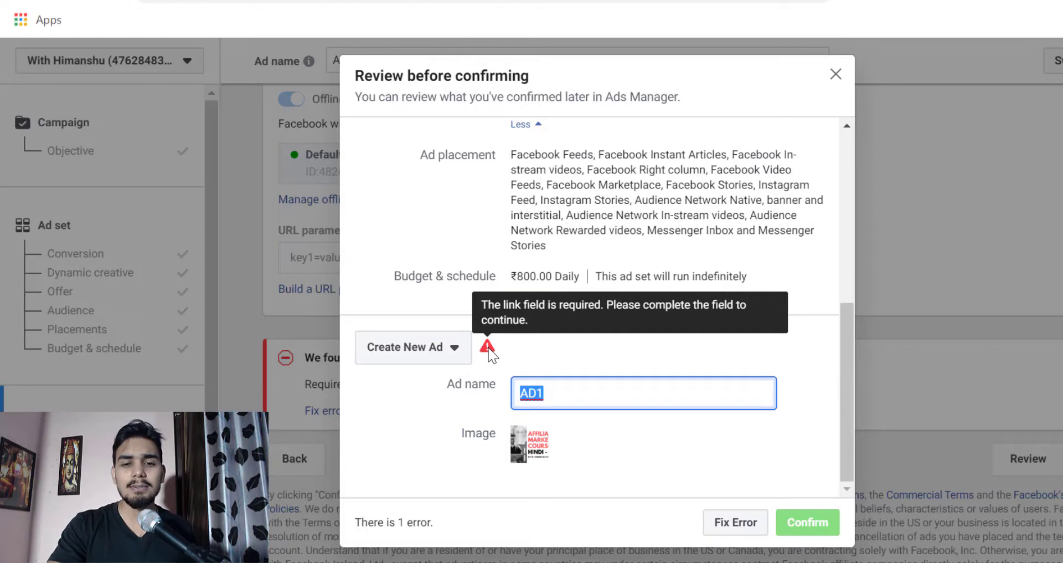
{"action": "left_click", "coordinate": [833, 92]}
{"action": "left_click", "coordinate": [836, 74]}
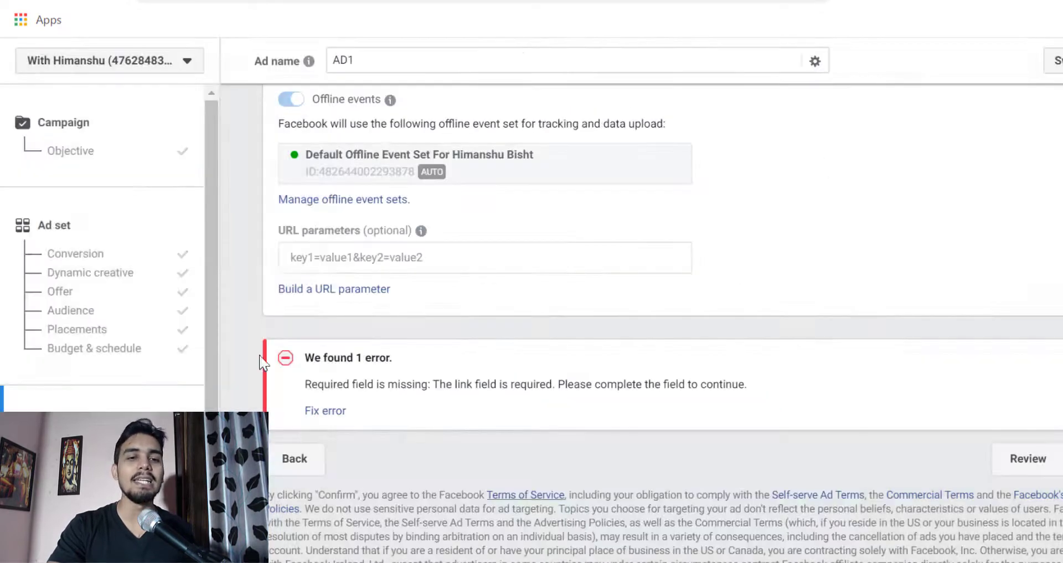
{"action": "scroll", "coordinate": [487, 307], "scroll_direction": "up", "scroll_amount": 10}
{"action": "scroll", "coordinate": [492, 309], "scroll_direction": "up", "scroll_amount": 10}
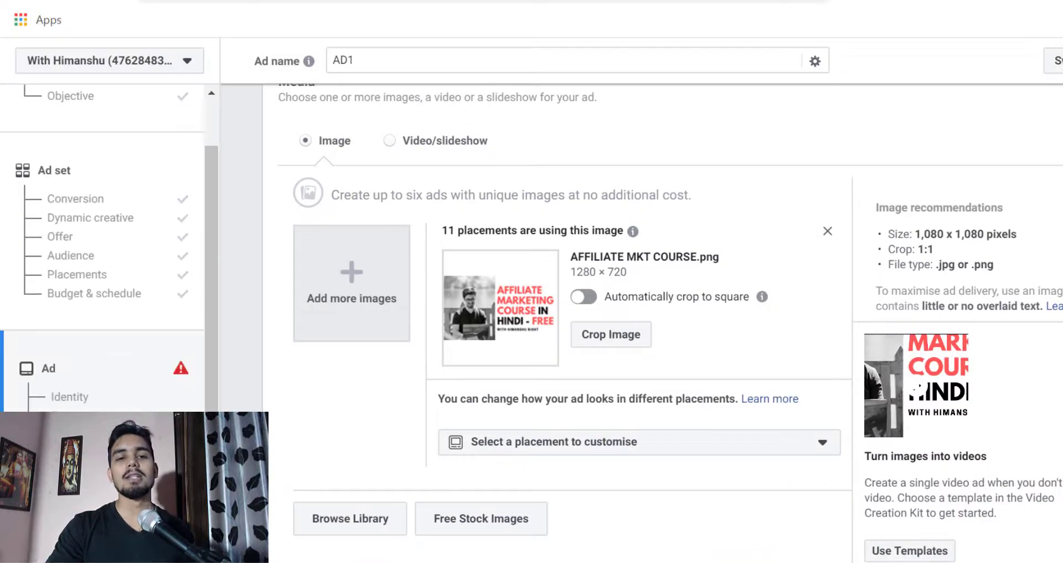
{"action": "scroll", "coordinate": [672, 482], "scroll_direction": "down", "scroll_amount": 8}
{"action": "scroll", "coordinate": [672, 482], "scroll_direction": "down", "scroll_amount": 2}
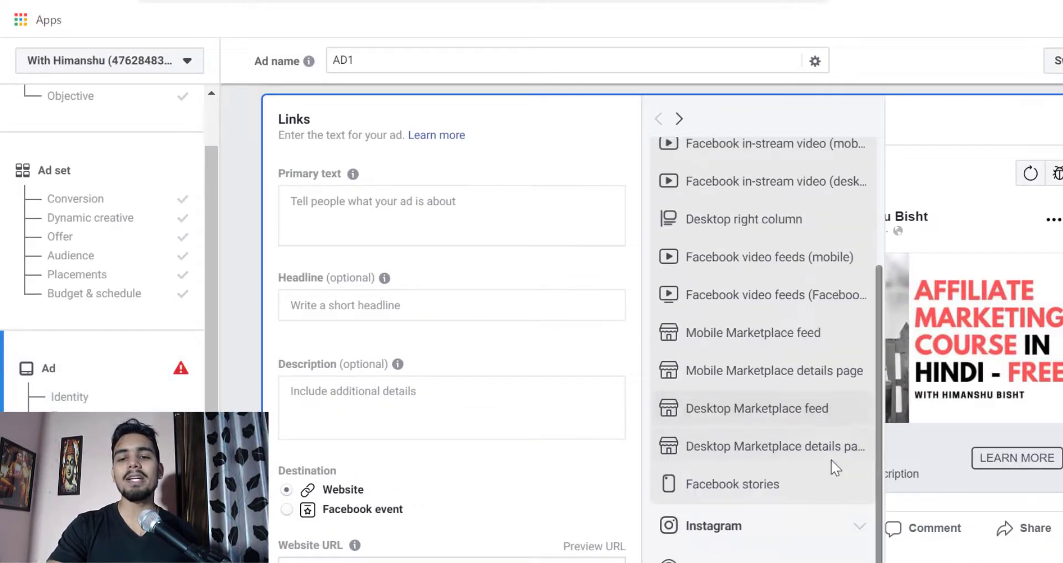
{"action": "scroll", "coordinate": [1048, 446], "scroll_direction": "down", "scroll_amount": 15}
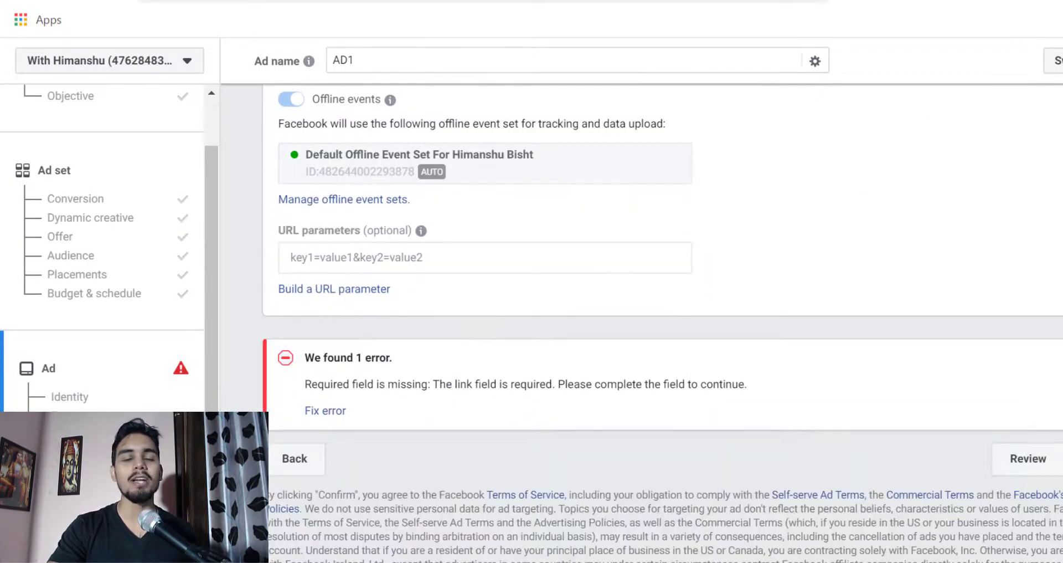